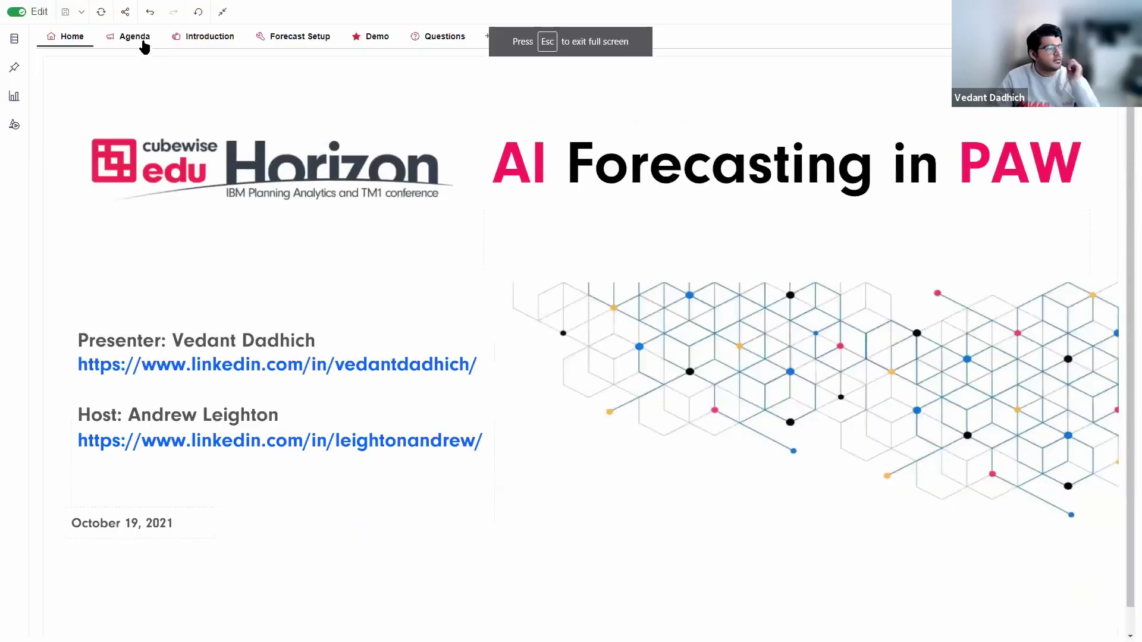
- Show the Agenda page listing AI Forecasting, Forecast Setup, Demo and Questions
left_click(134, 39)
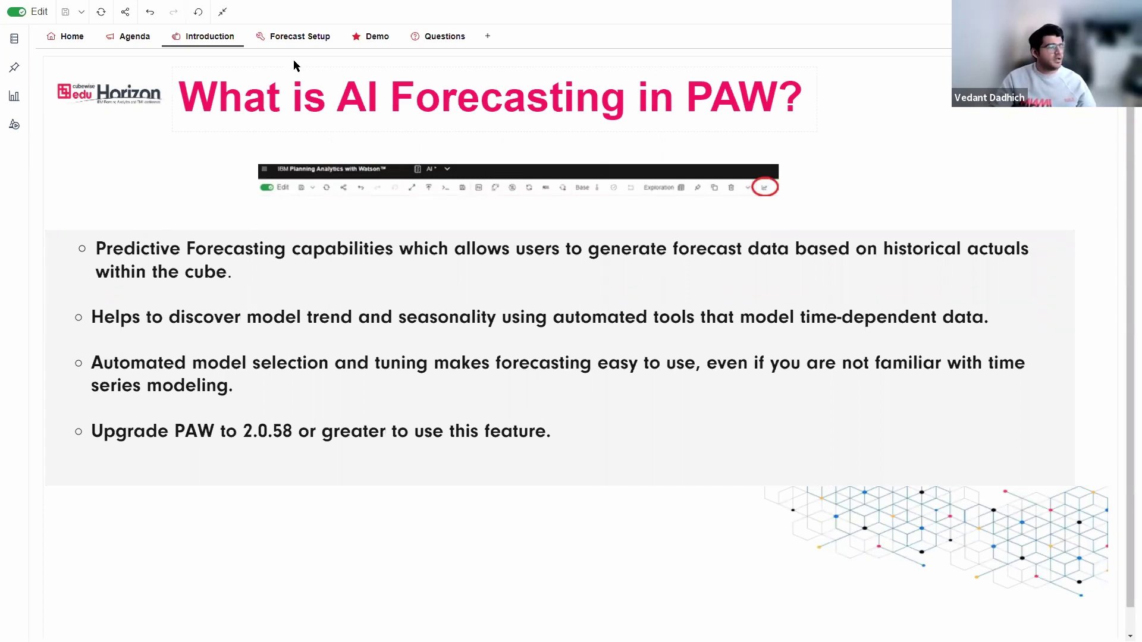
- Go to the Forecast Setup page describing historical-data and seasonality requirements
left_click(300, 39)
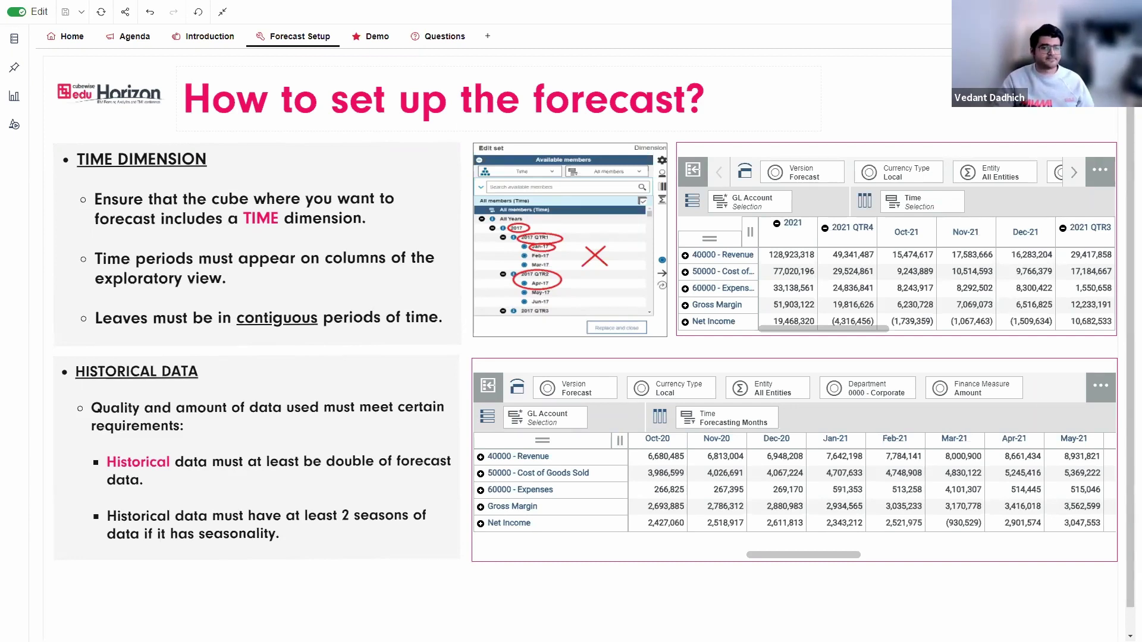
left_click(373, 37)
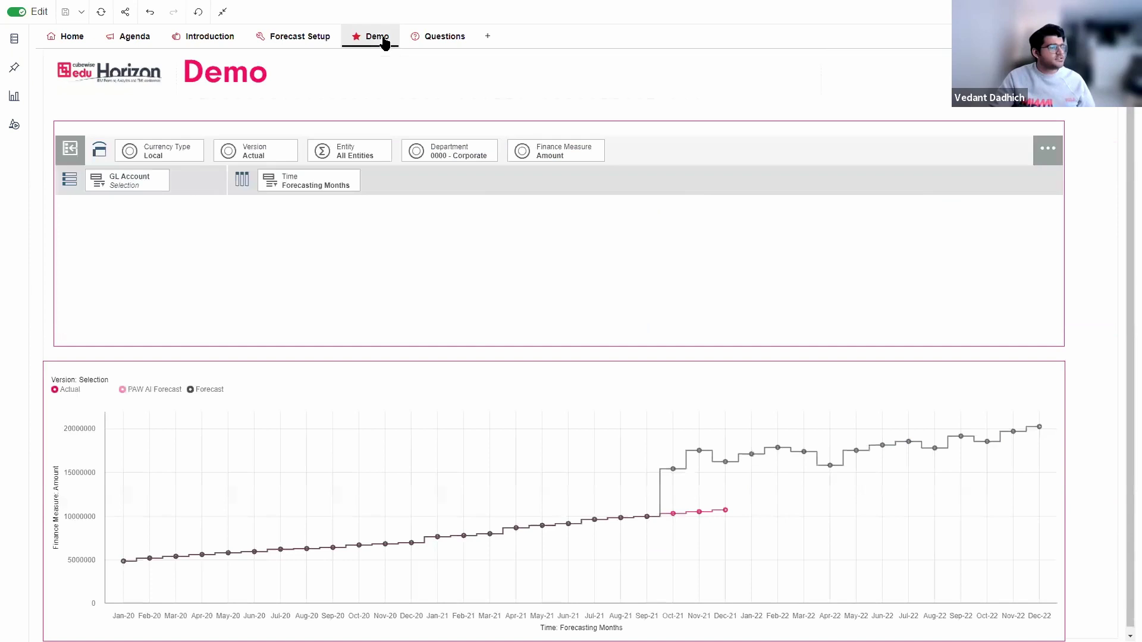
left_click(626, 180)
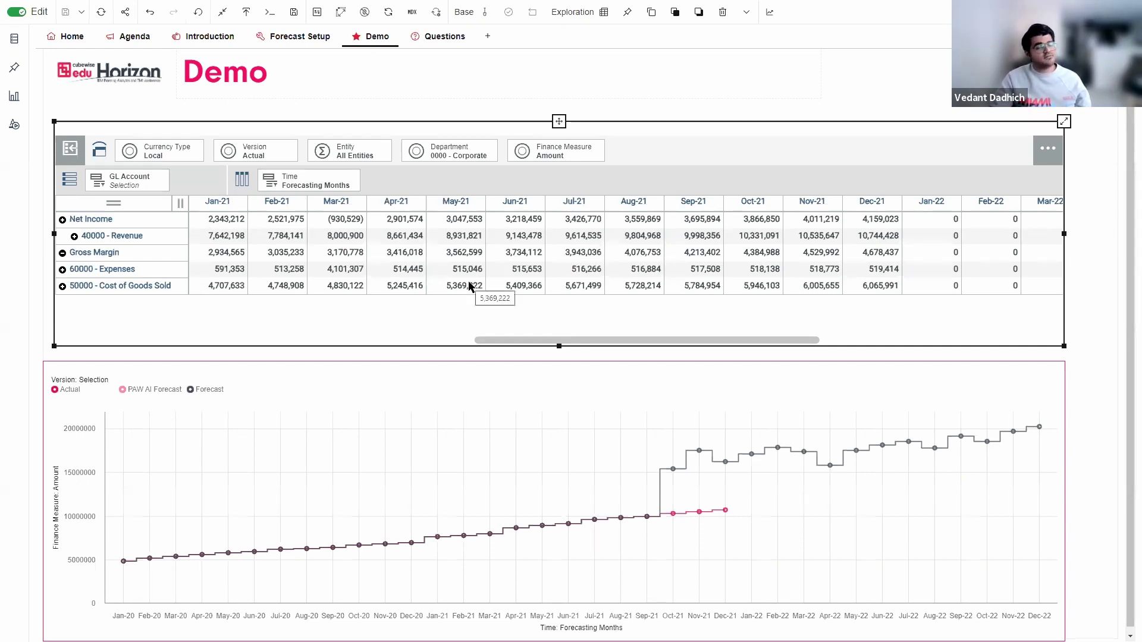
- Narrow the Demo grid to the single 40000 - Revenue account with Keep
left_click(117, 236)
right_click(118, 236)
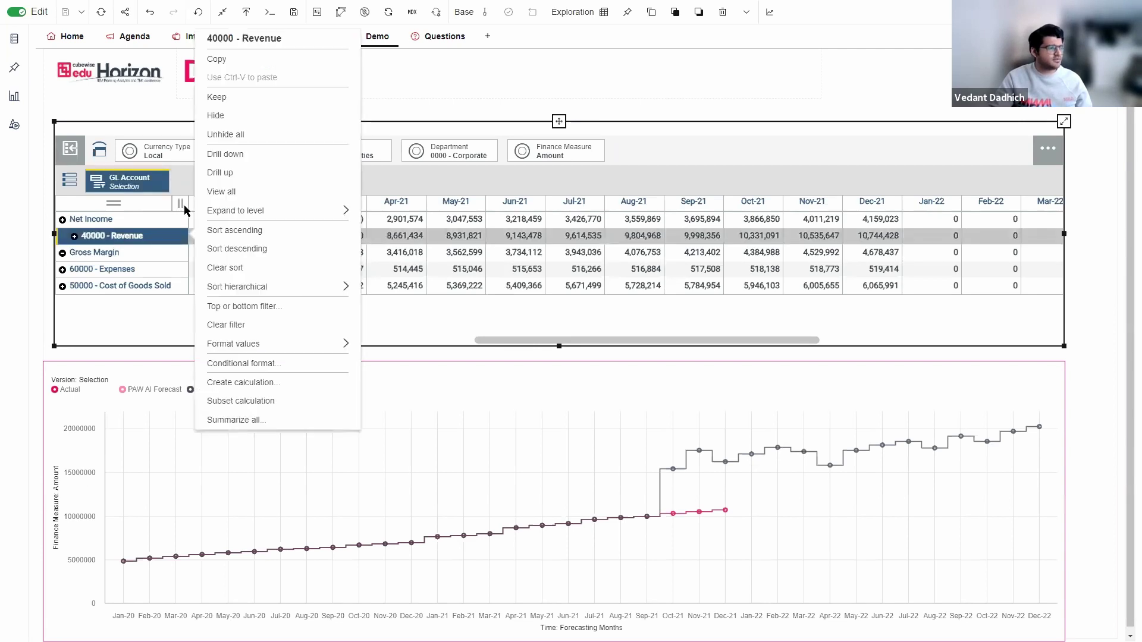
left_click(235, 94)
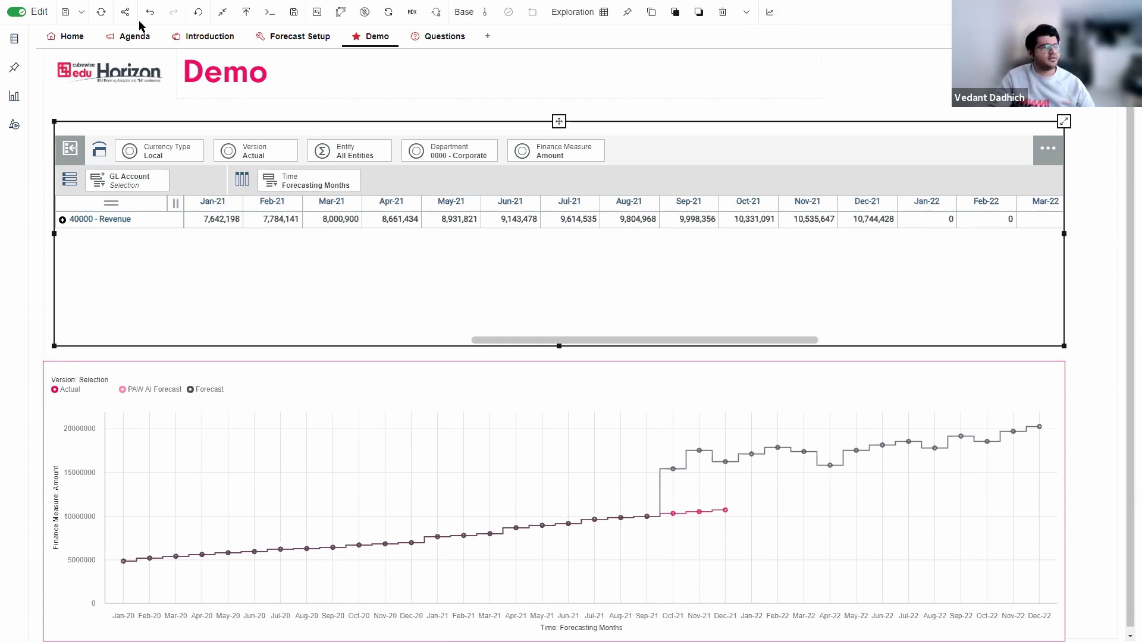
- Set up a Revenue forecast from Jan-22 to Dec-22, keeping Save statistical details checked
left_click(769, 12)
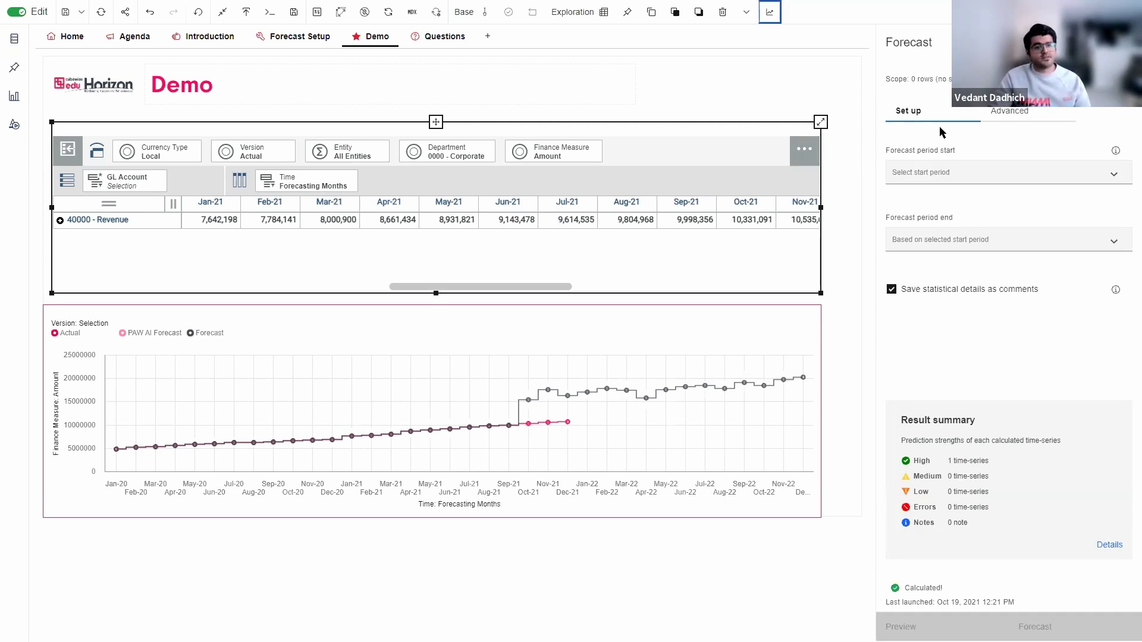
left_click(1008, 180)
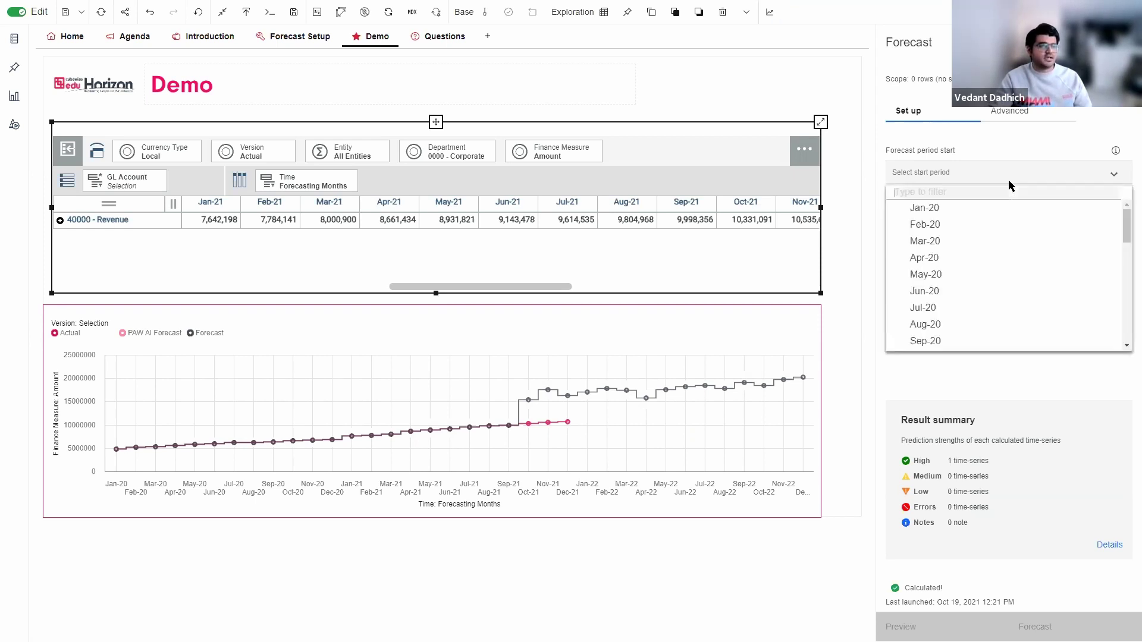
type("jan")
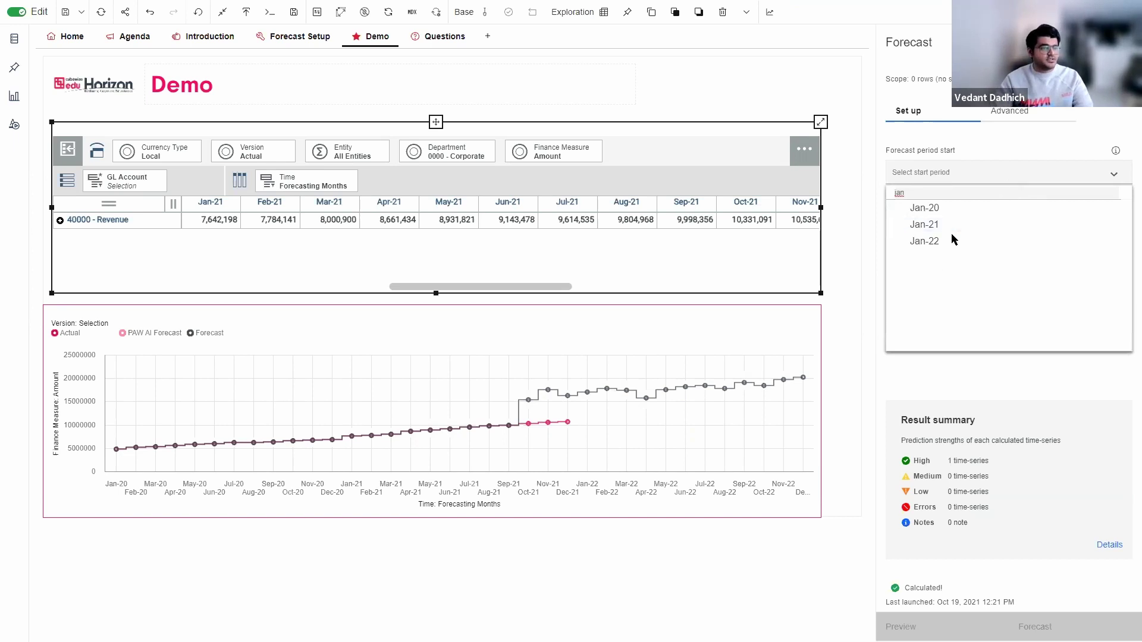
left_click(951, 241)
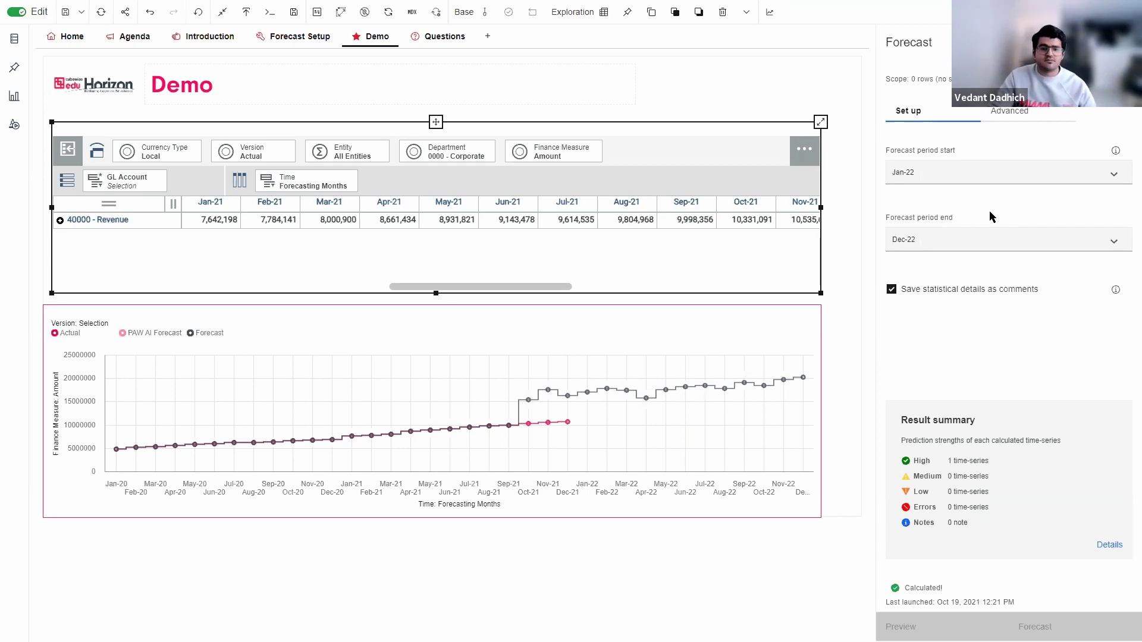
left_click(1006, 179)
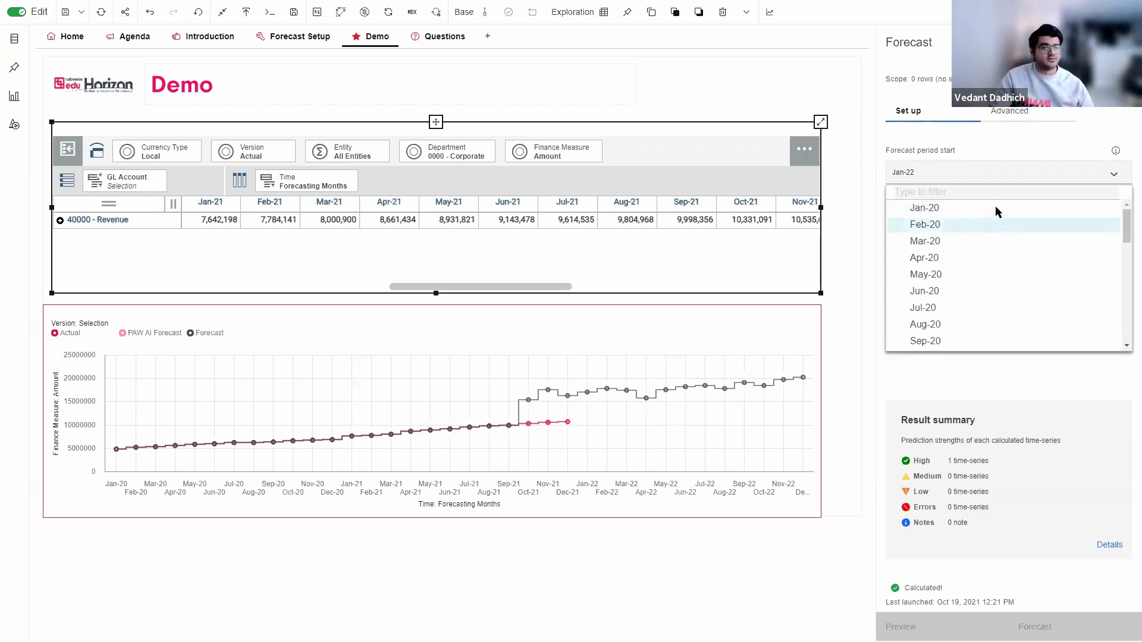
left_click(1044, 178)
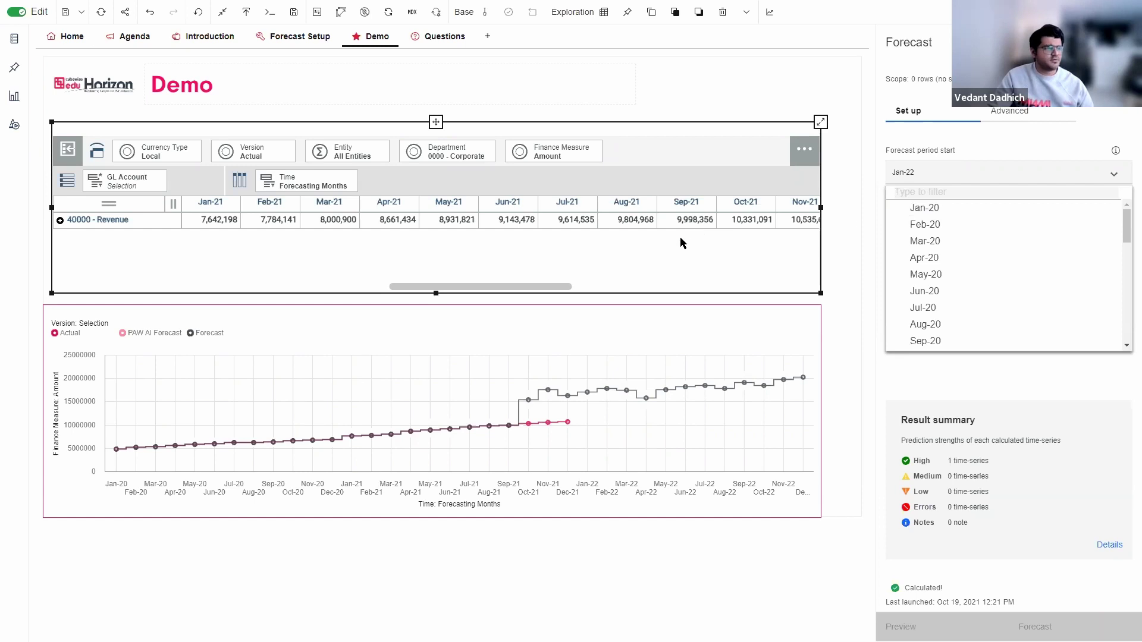
left_click(1114, 176)
left_click(1069, 150)
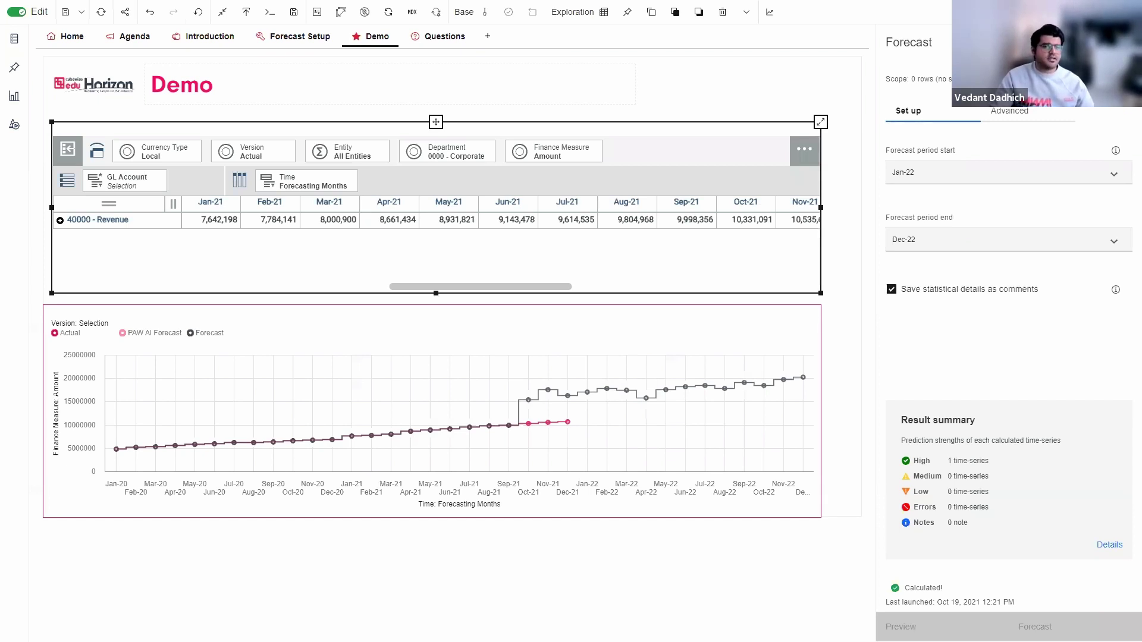
- In the Advanced settings, keep the 95% confidence interval and open Ignore historical time periods
left_click(1014, 114)
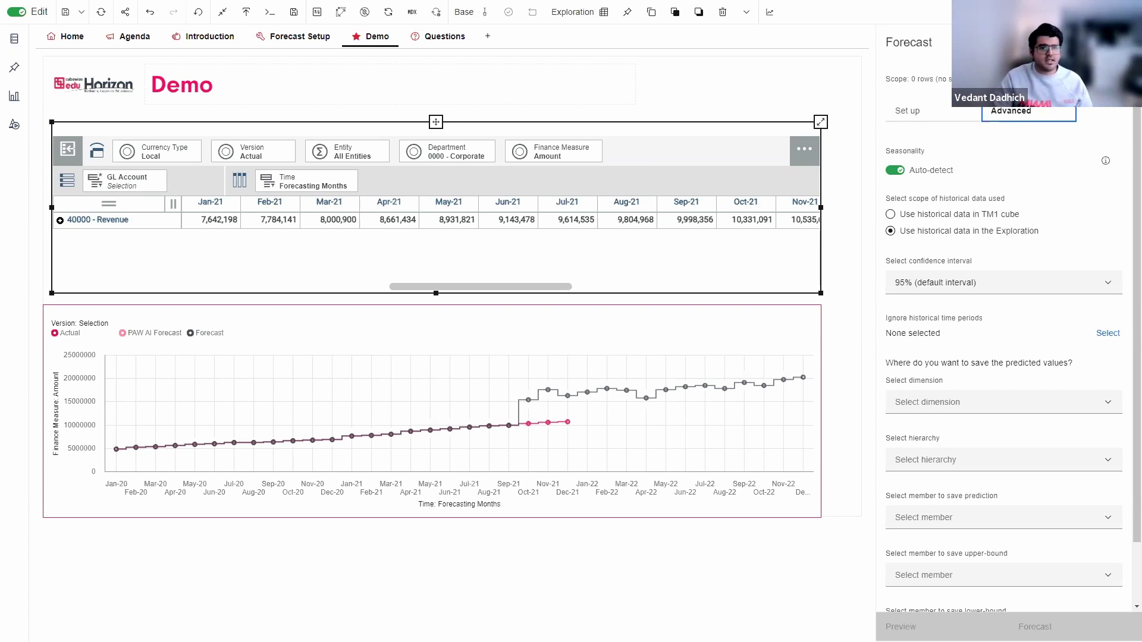
left_click(1005, 291)
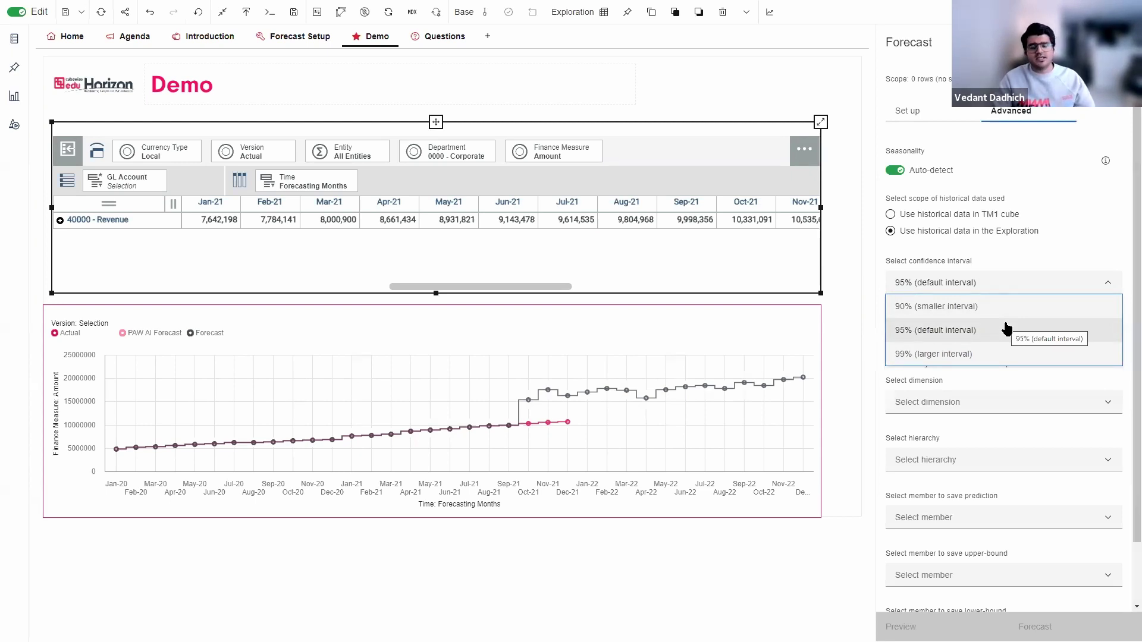
left_click(1018, 284)
scroll(1018, 284, "down", 1)
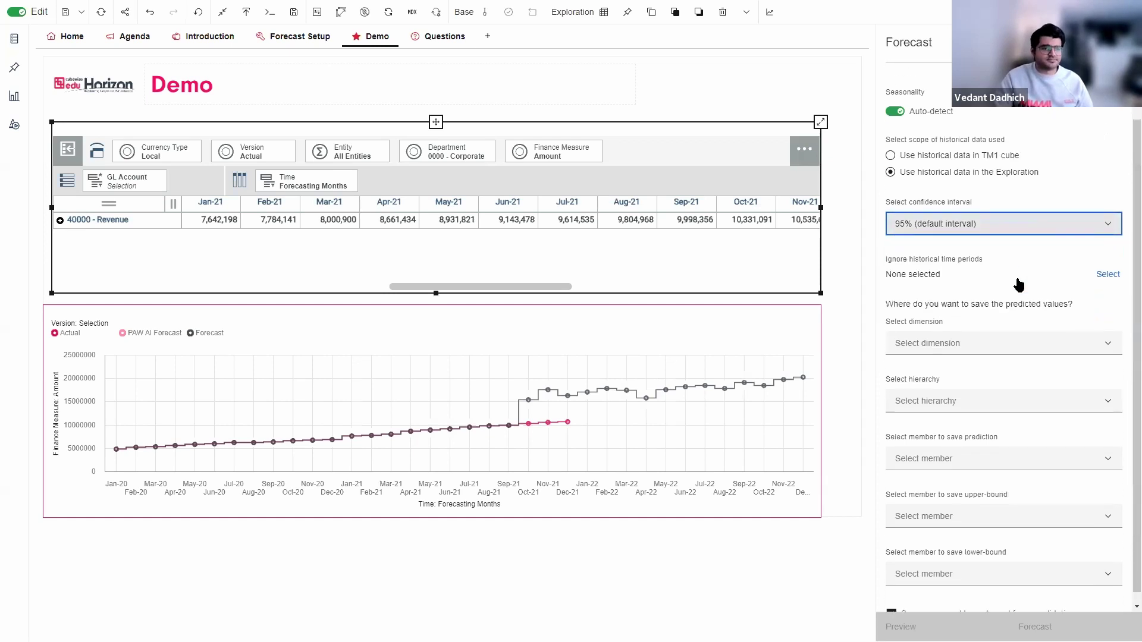
left_click(1100, 277)
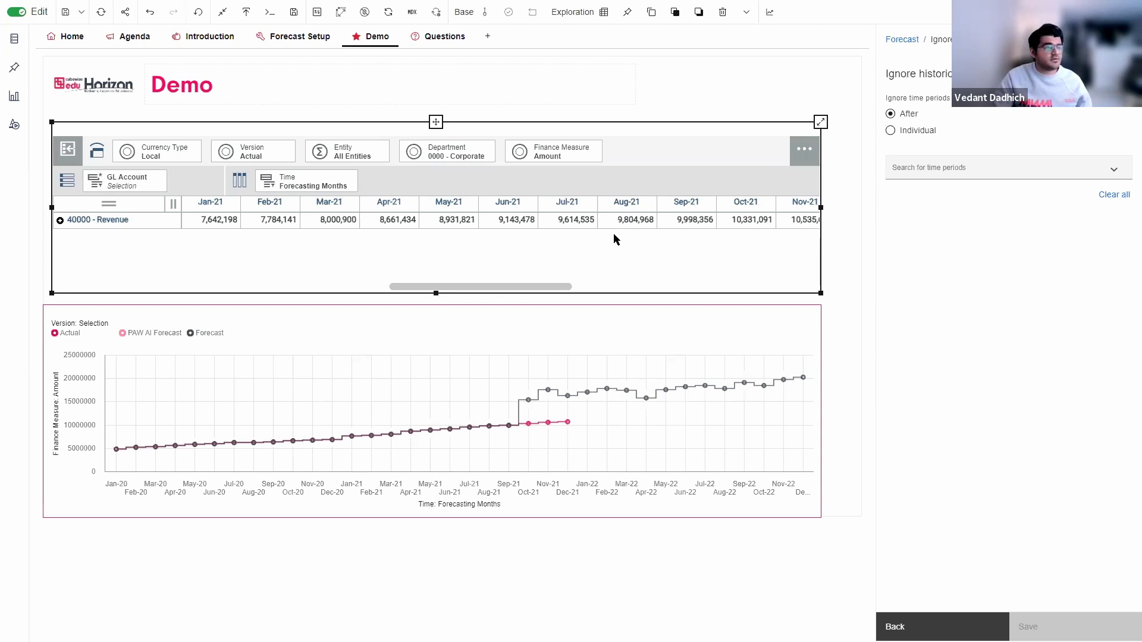
- Switch to Individual periods, leave every month unselected, and return to the advanced settings
left_click(996, 179)
left_click(914, 131)
left_click(1001, 167)
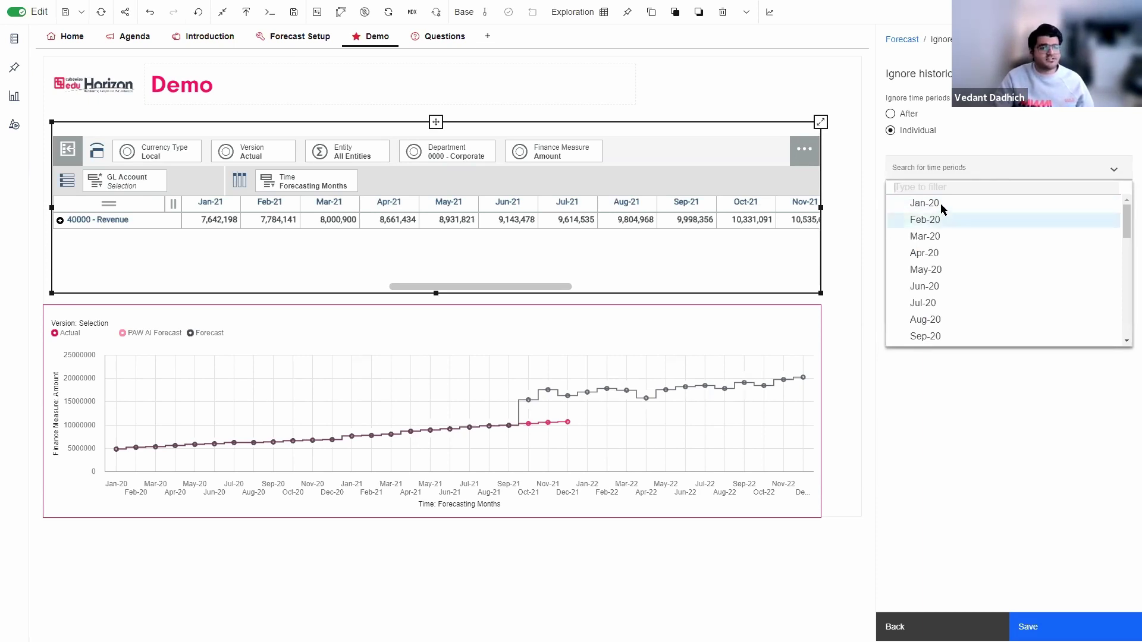
left_click(986, 159)
left_click(990, 409)
left_click(909, 627)
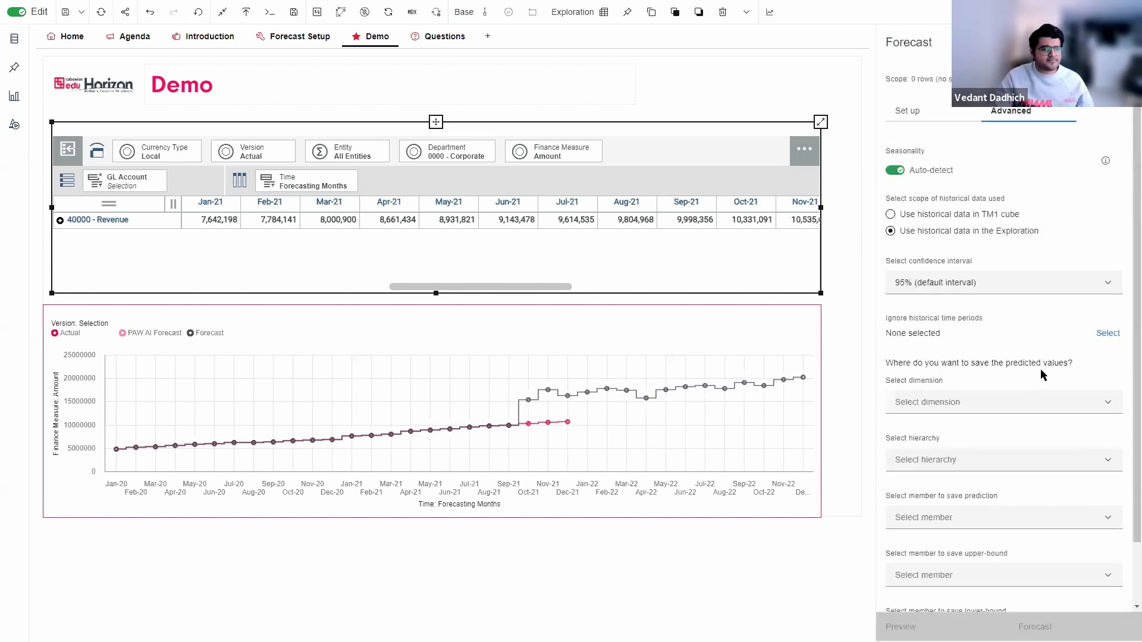
- Set the prediction dimension and hierarchy to Version
scroll(1020, 355, "down", 2)
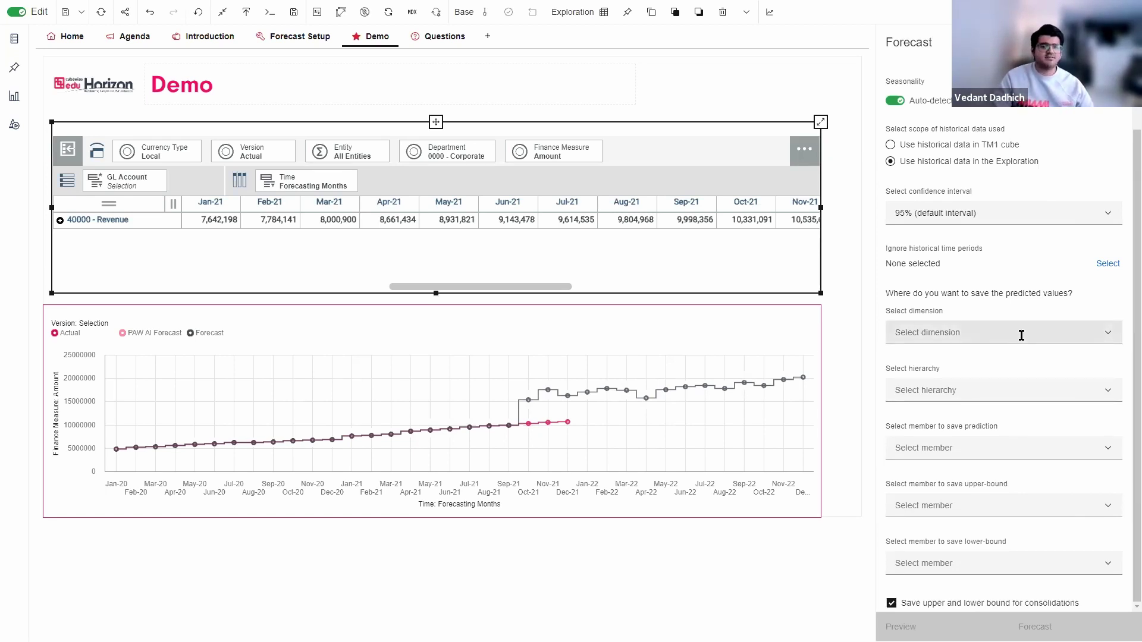
left_click(1021, 334)
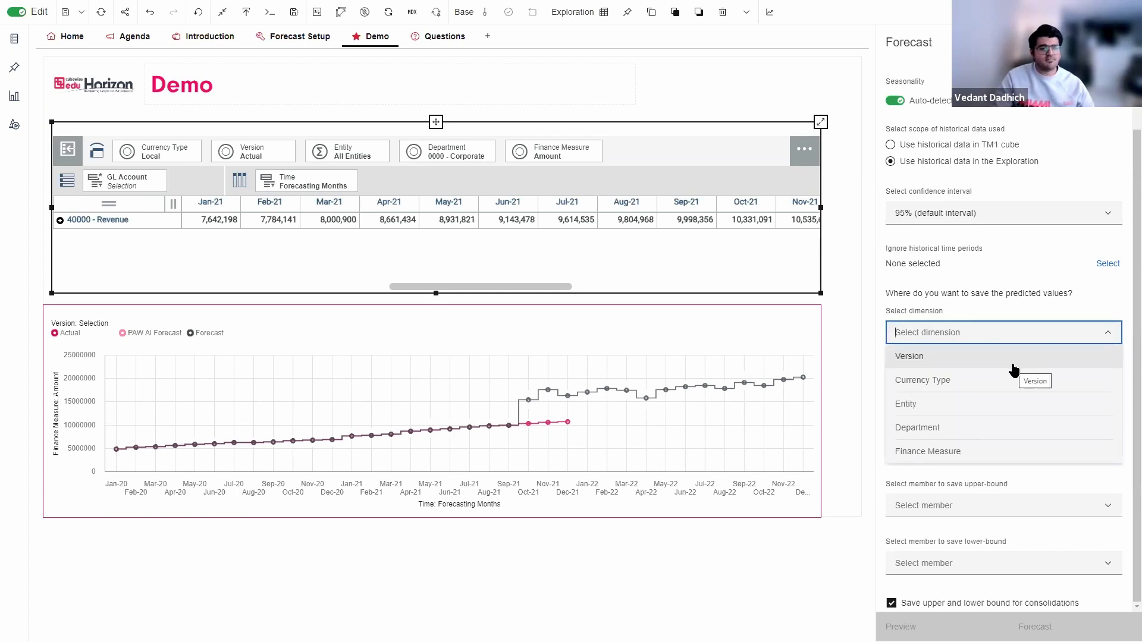
left_click(1010, 364)
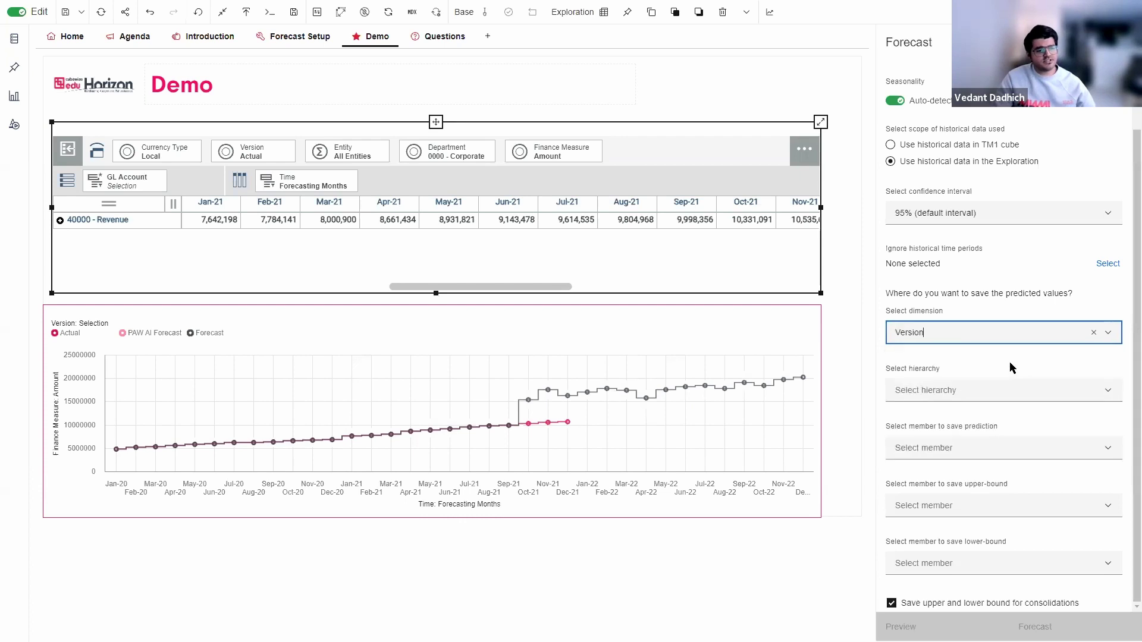
left_click(1031, 390)
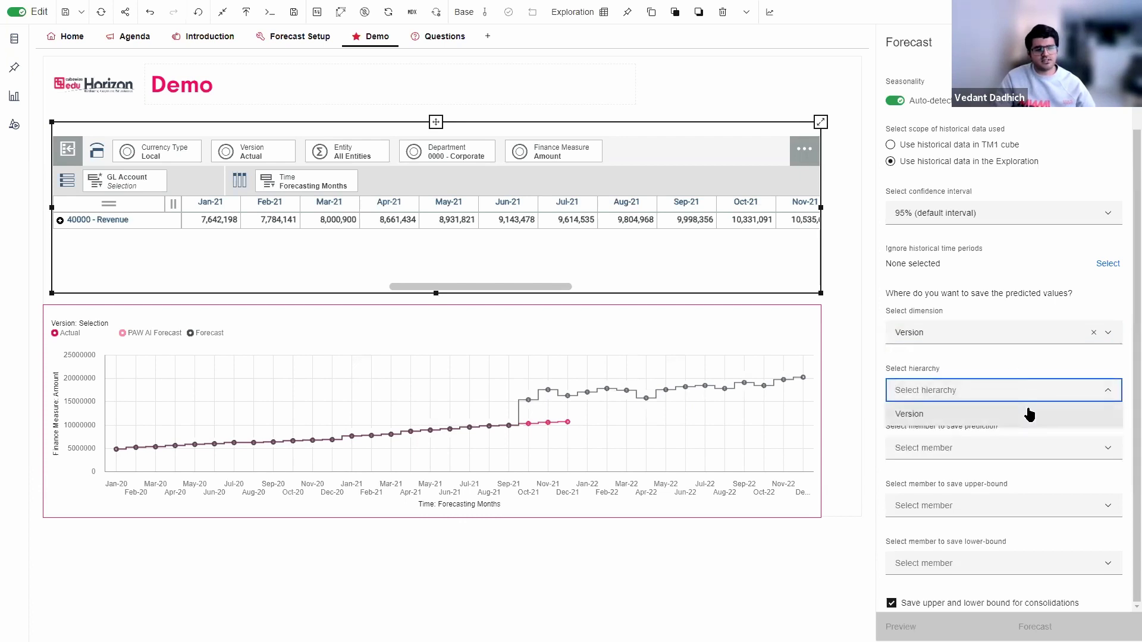
left_click(1029, 415)
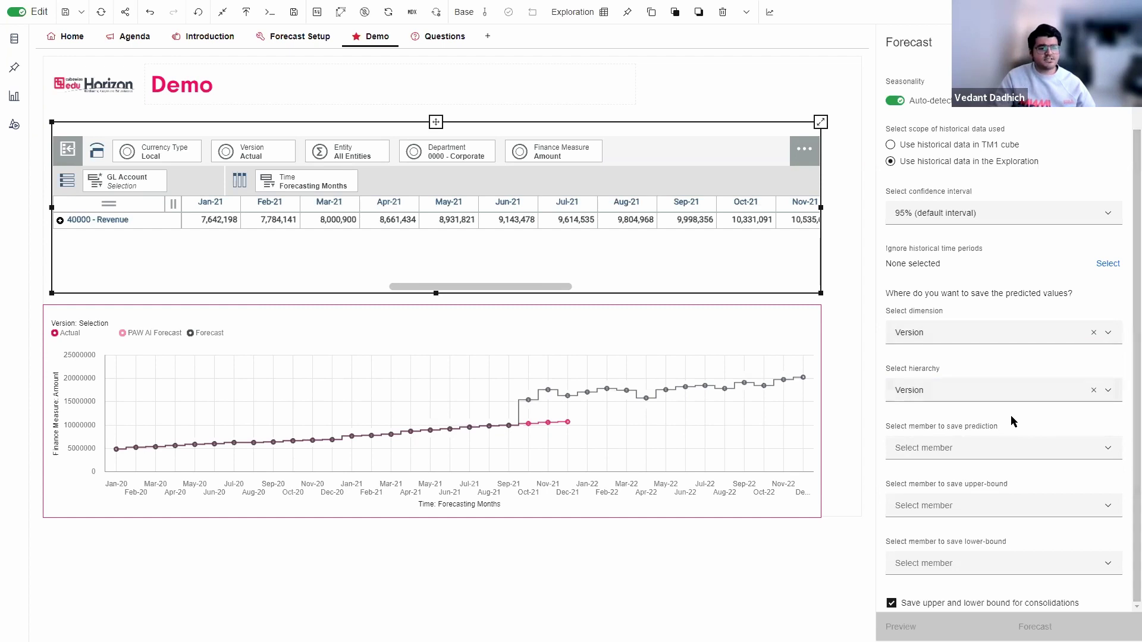
- Store predictions in PAW AI Forecast, with bounds in PAW AI Forecast Upper and Lower
left_click(1013, 444)
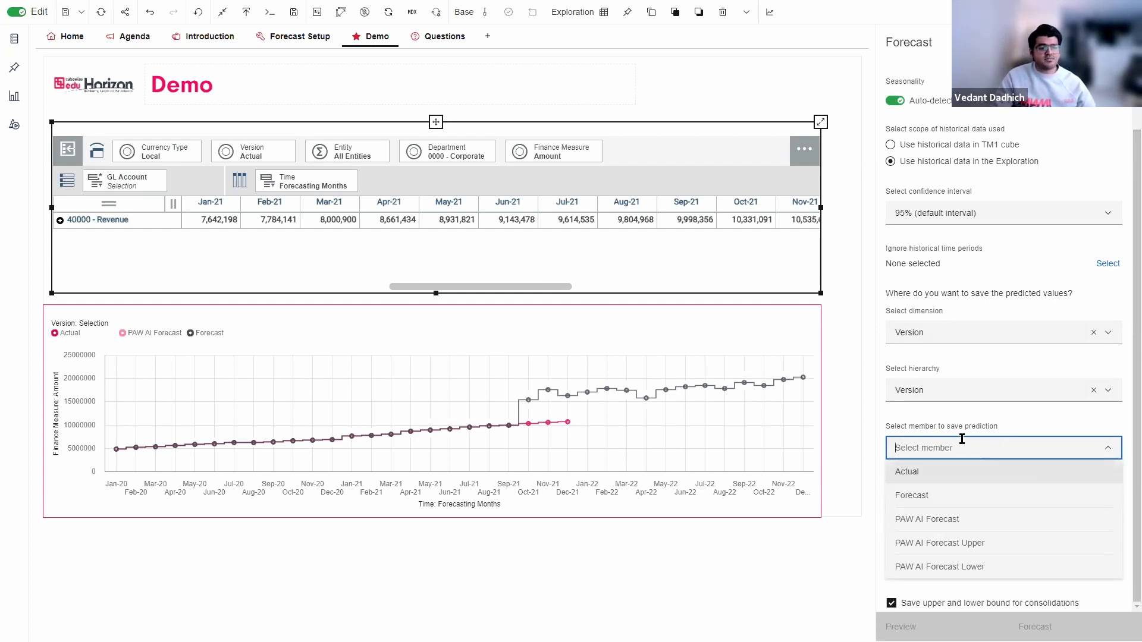
left_click(972, 522)
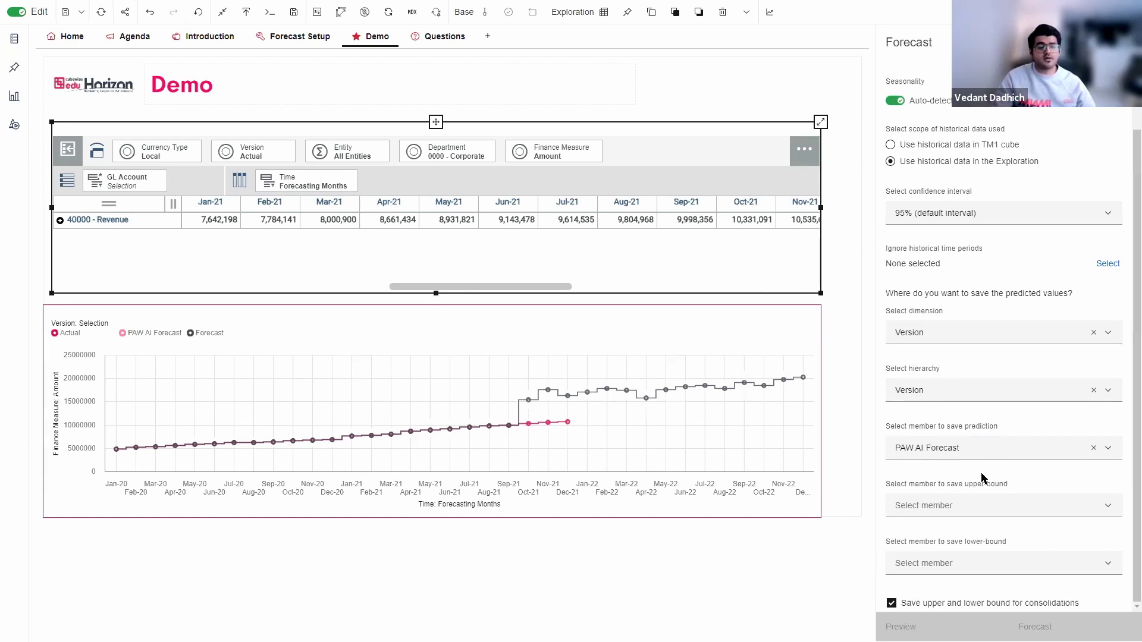
left_click(1009, 508)
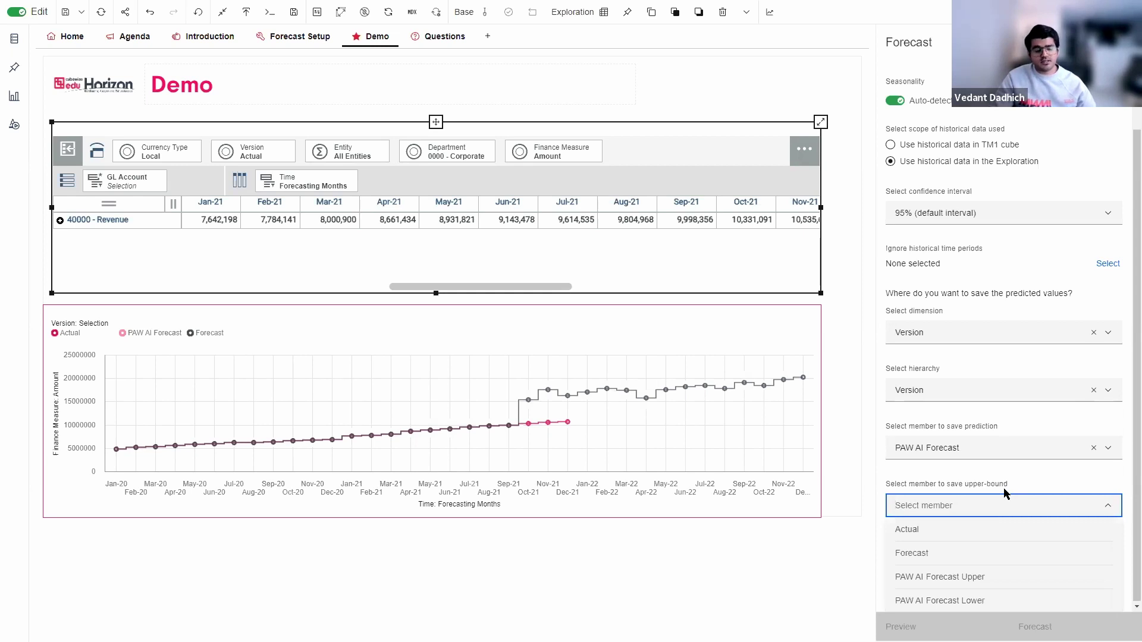
left_click(998, 576)
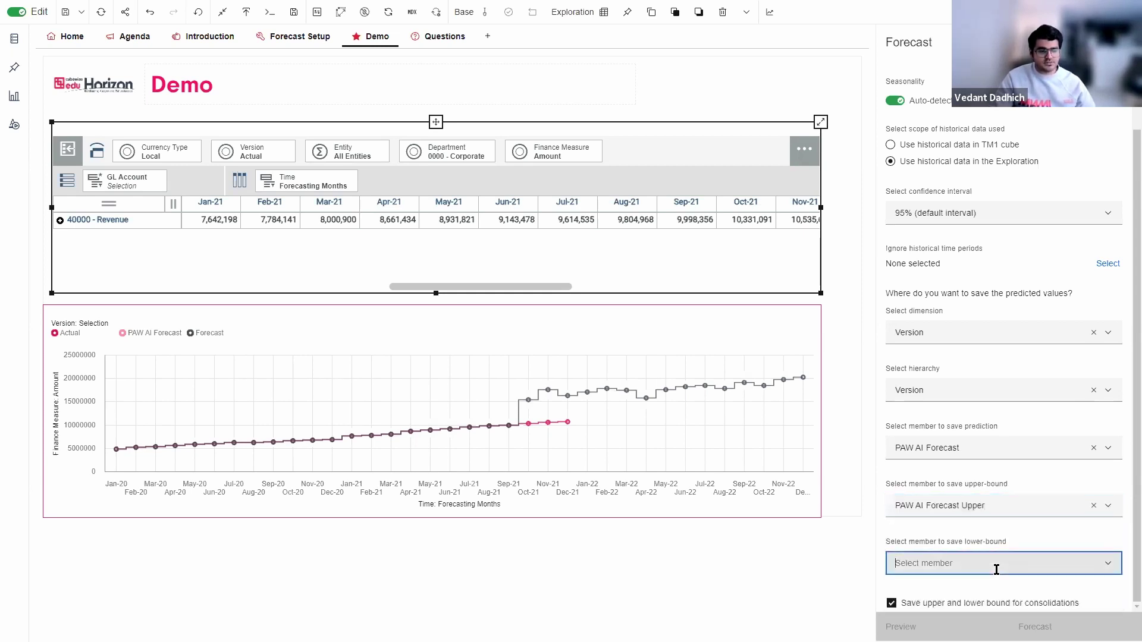
left_click(996, 565)
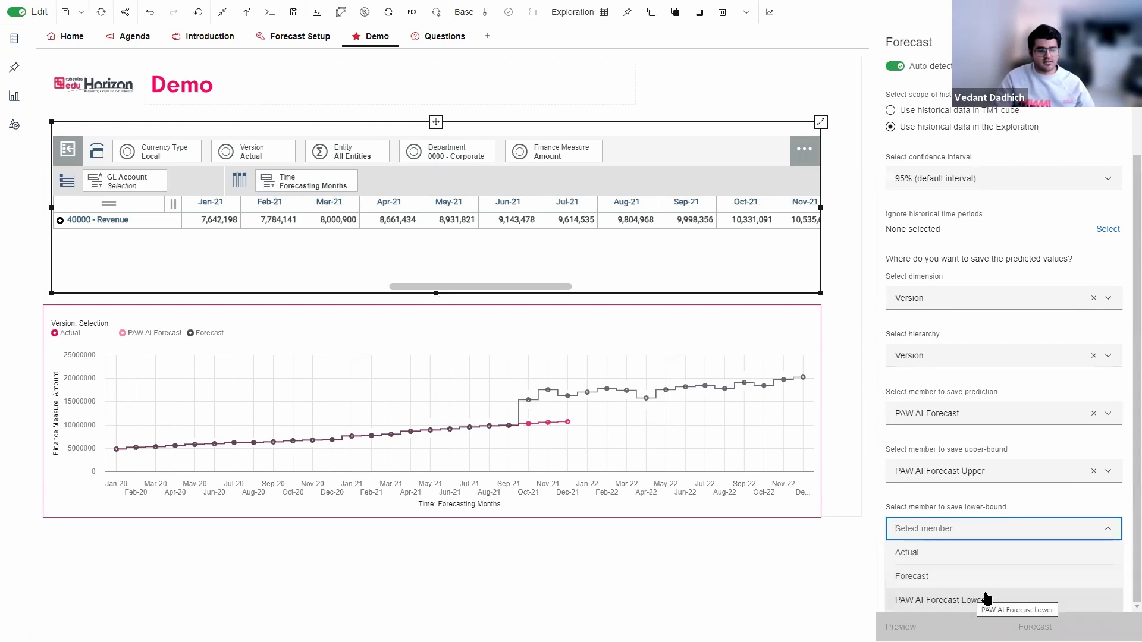
left_click(986, 599)
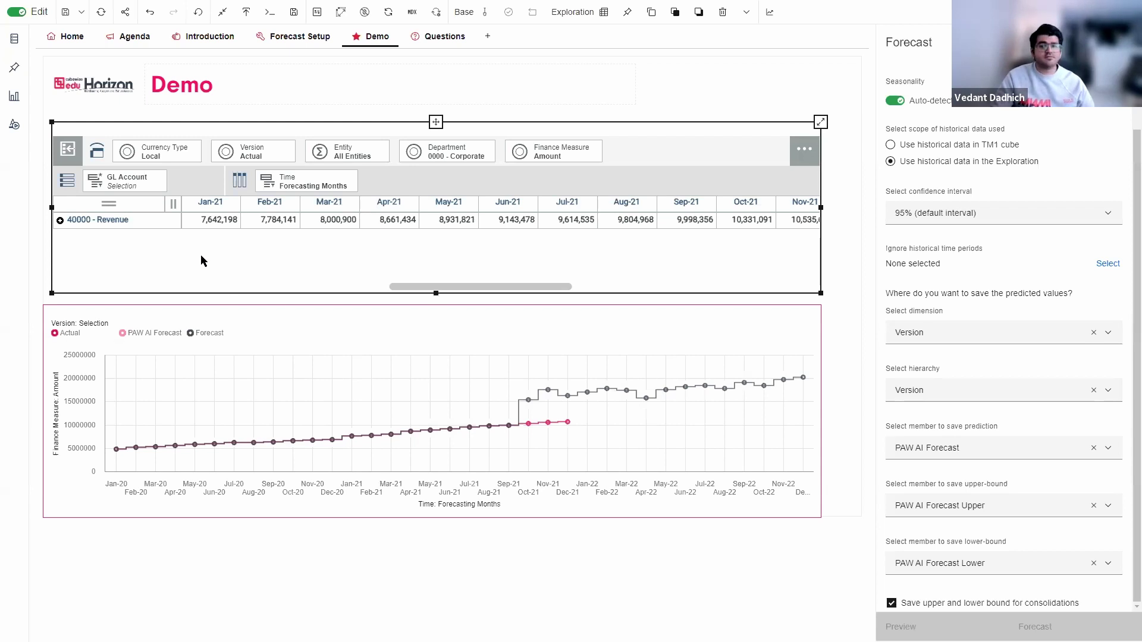
- Preview the 40000 - Revenue forecast for Jan-22 to Dec-22 with its 95% confidence range
left_click(126, 220)
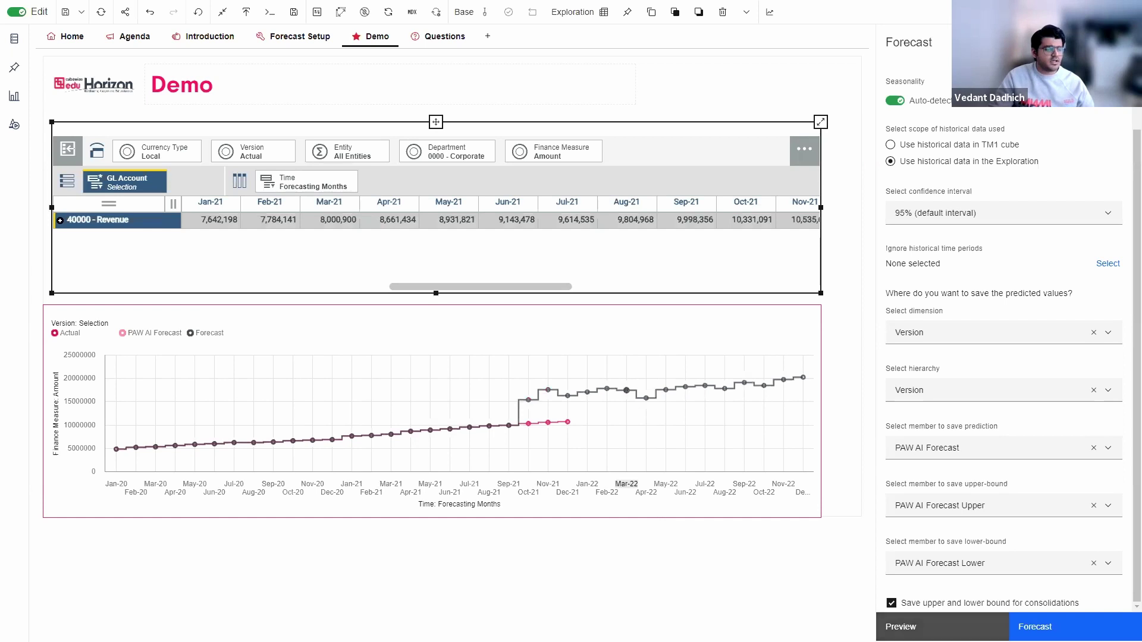
left_click(900, 626)
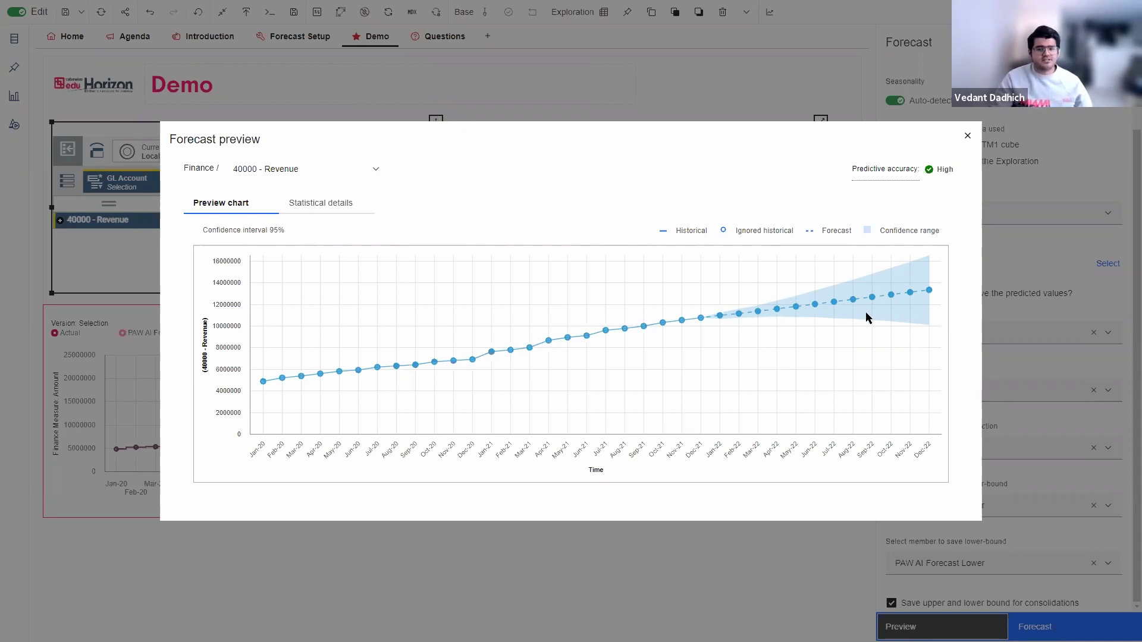
- Review the preview's statistical details and error measures, then close the preview
left_click(325, 204)
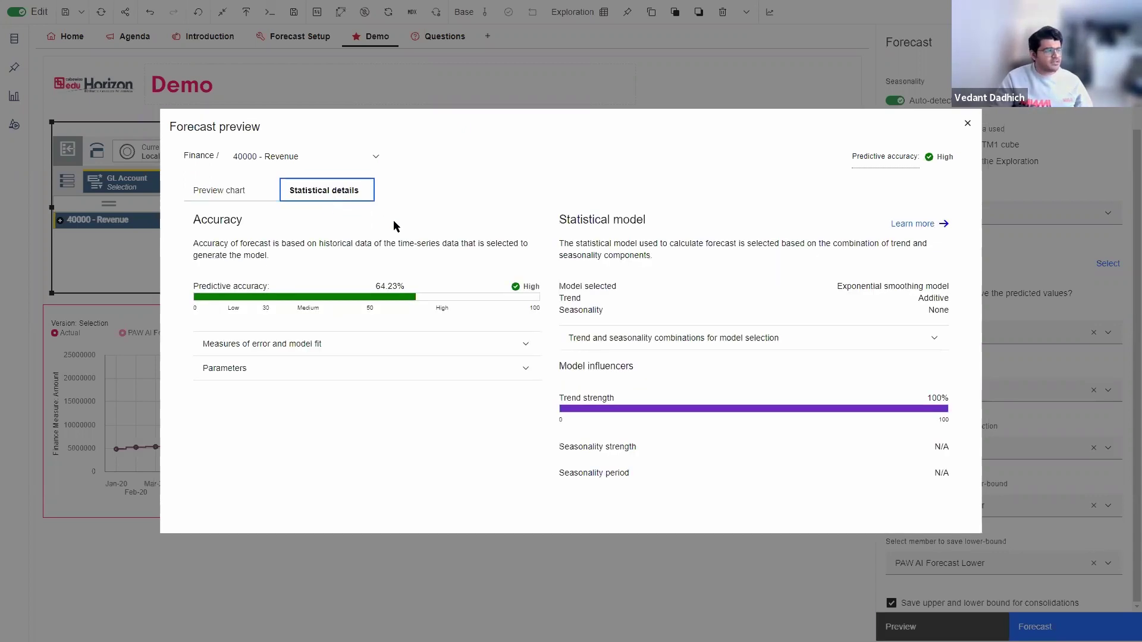
left_click(391, 349)
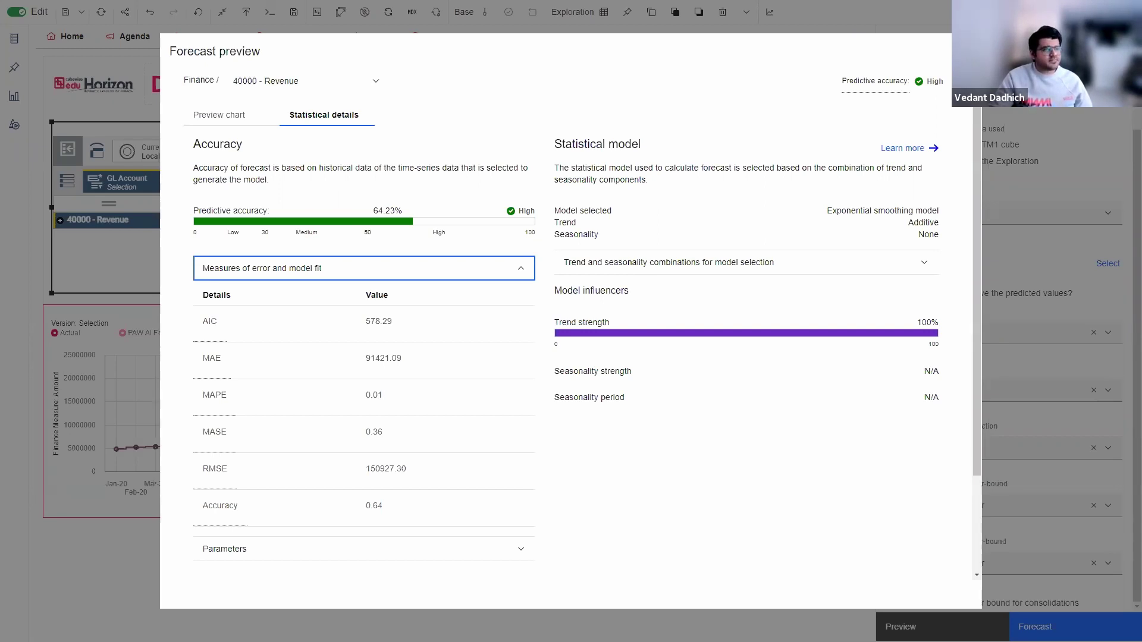
key("Escape")
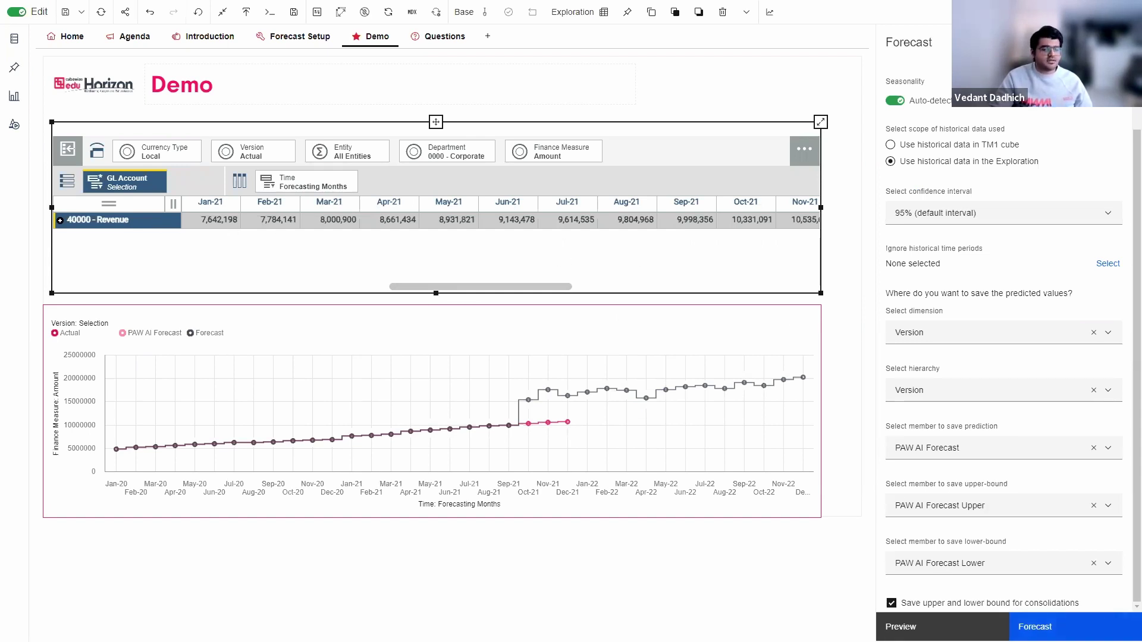
- Run the Revenue forecast, writing results to the PAW AI Forecast versions, and reselect 40000 - Revenue
left_click(1035, 626)
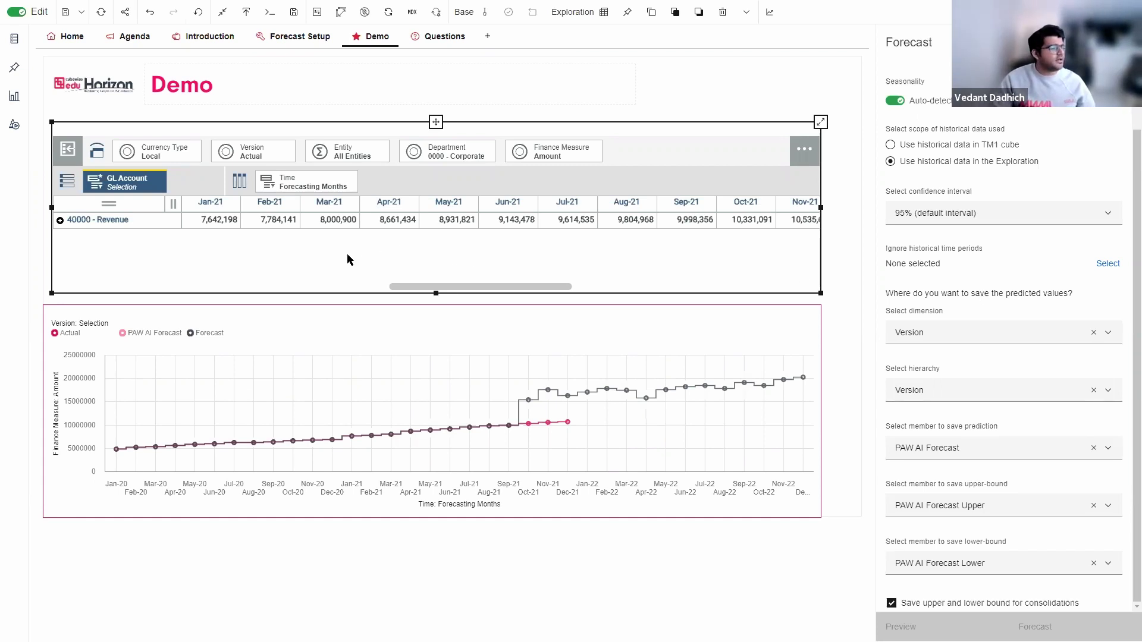
left_click(131, 225)
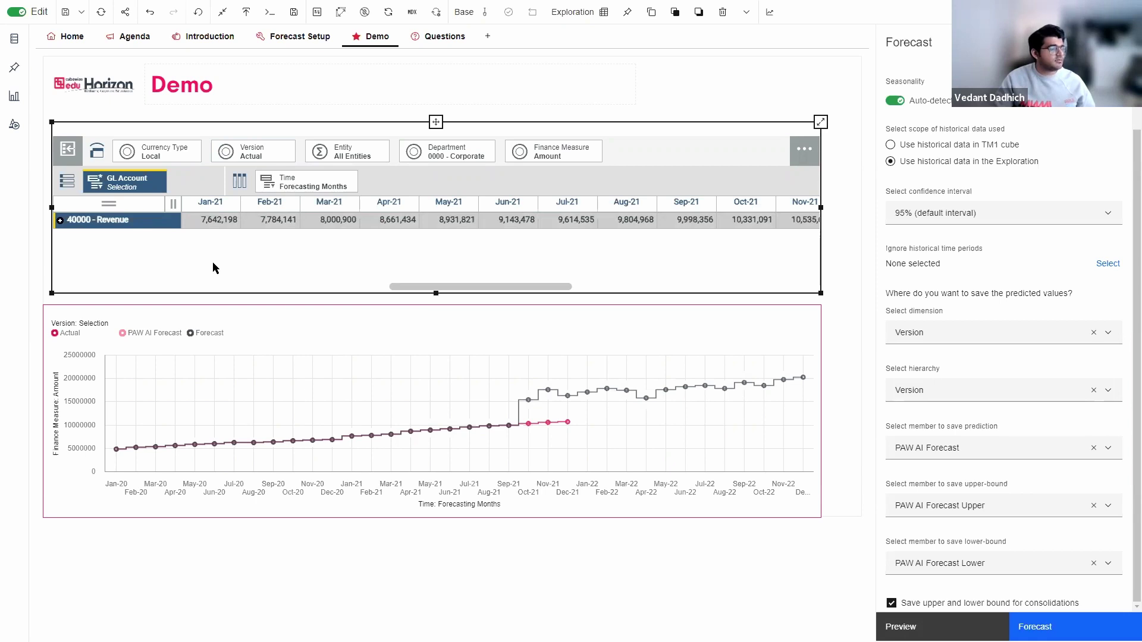
- Put Version on the grid rows, enlarge the grid, and select the Jan-22 PAW AI Forecast value (10,965,940)
left_click(250, 161)
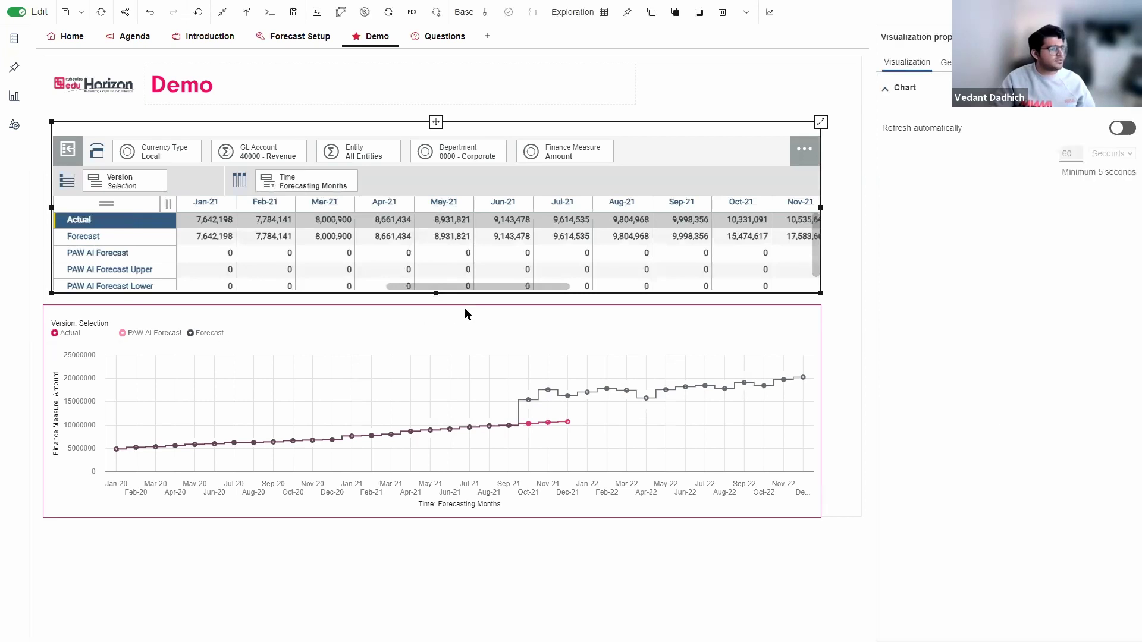
left_click_drag(436, 293, 436, 304)
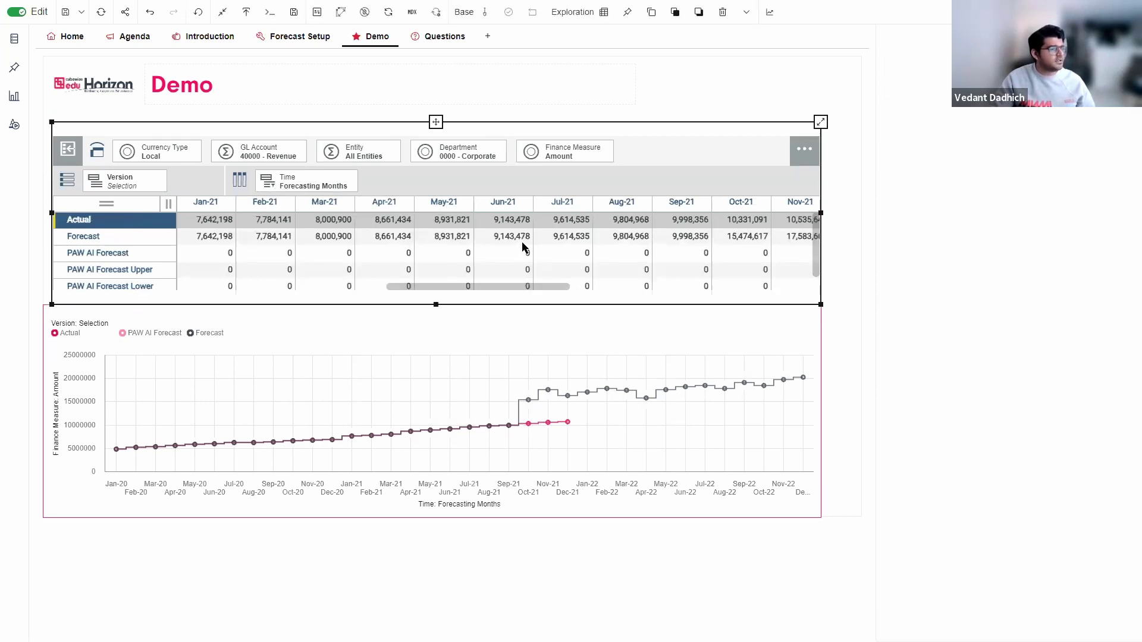
scroll(523, 247, "right", 10)
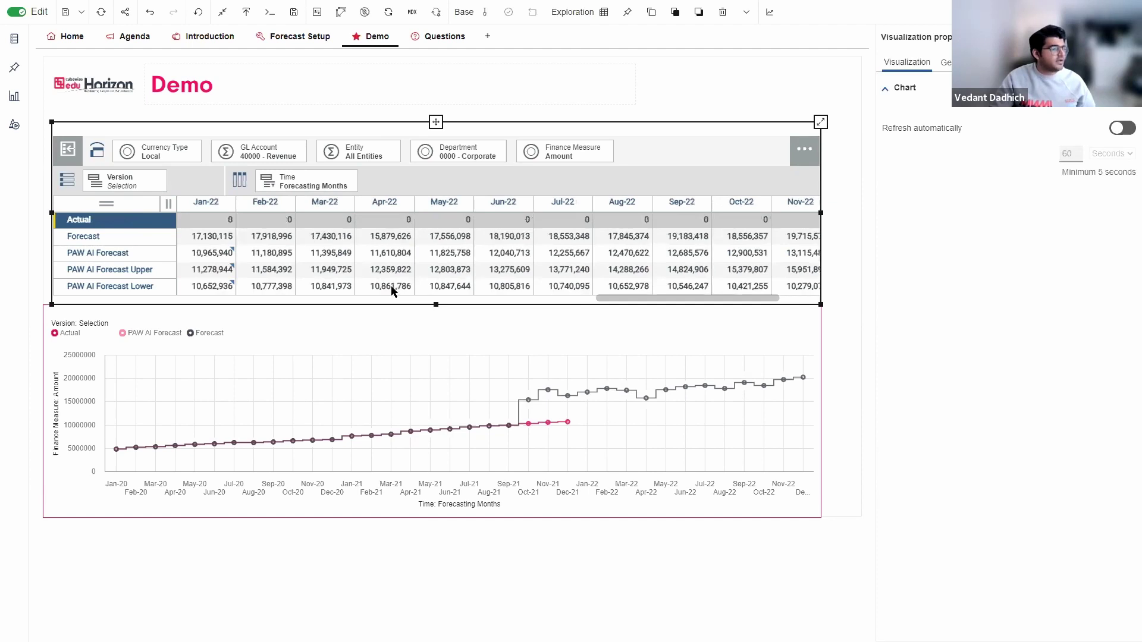
scroll(408, 272, "left", 3)
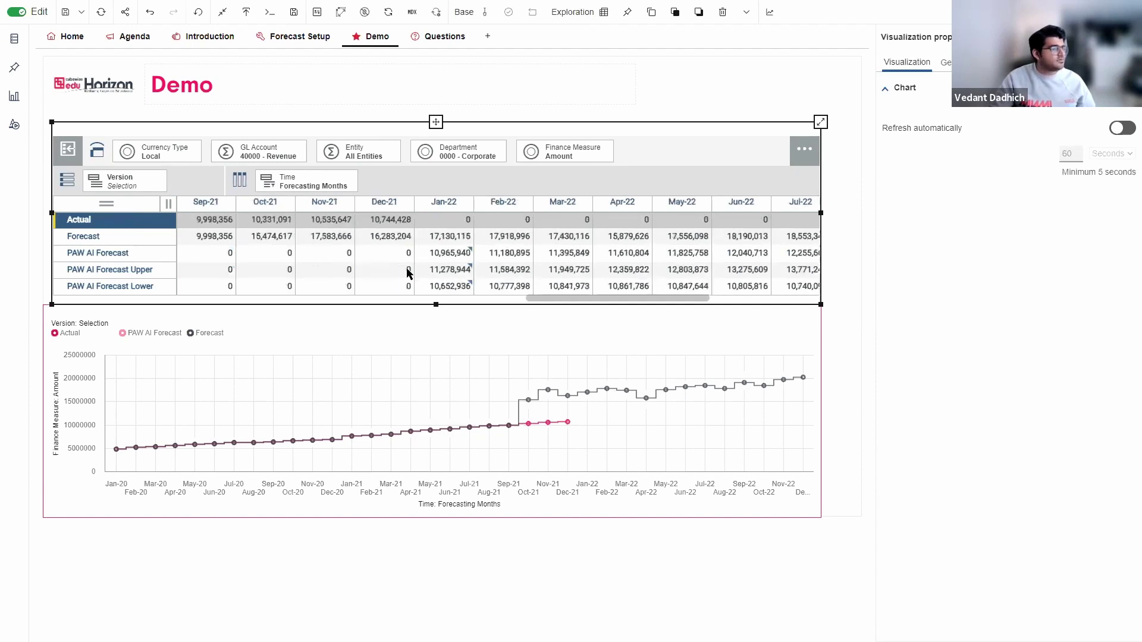
left_click(441, 256)
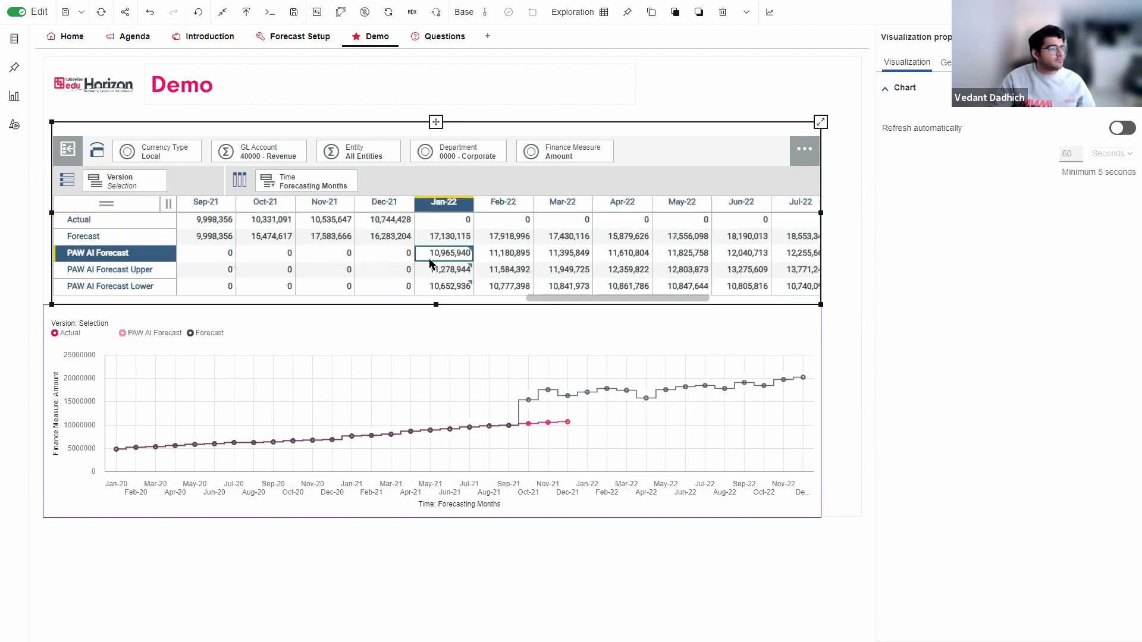
right_click(466, 253)
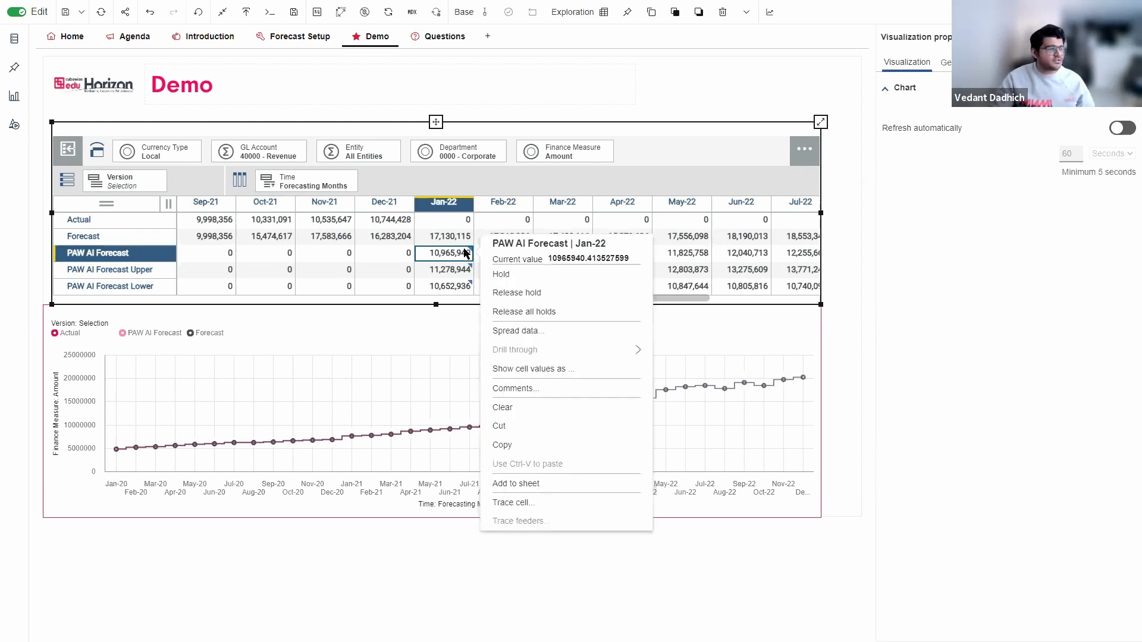
left_click(525, 390)
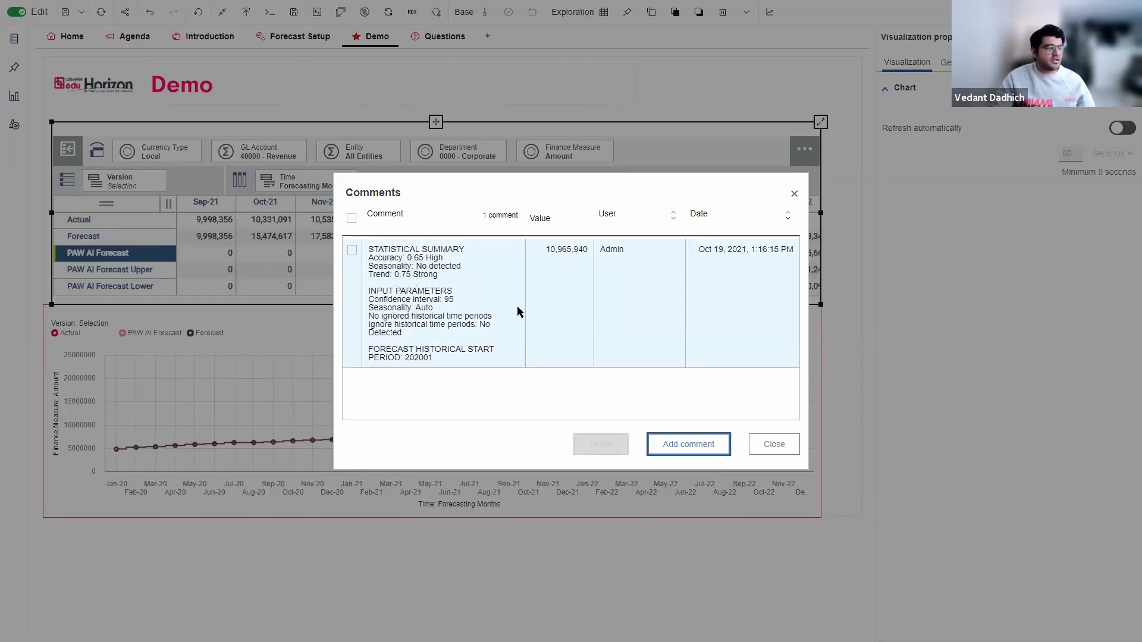
left_click(767, 442)
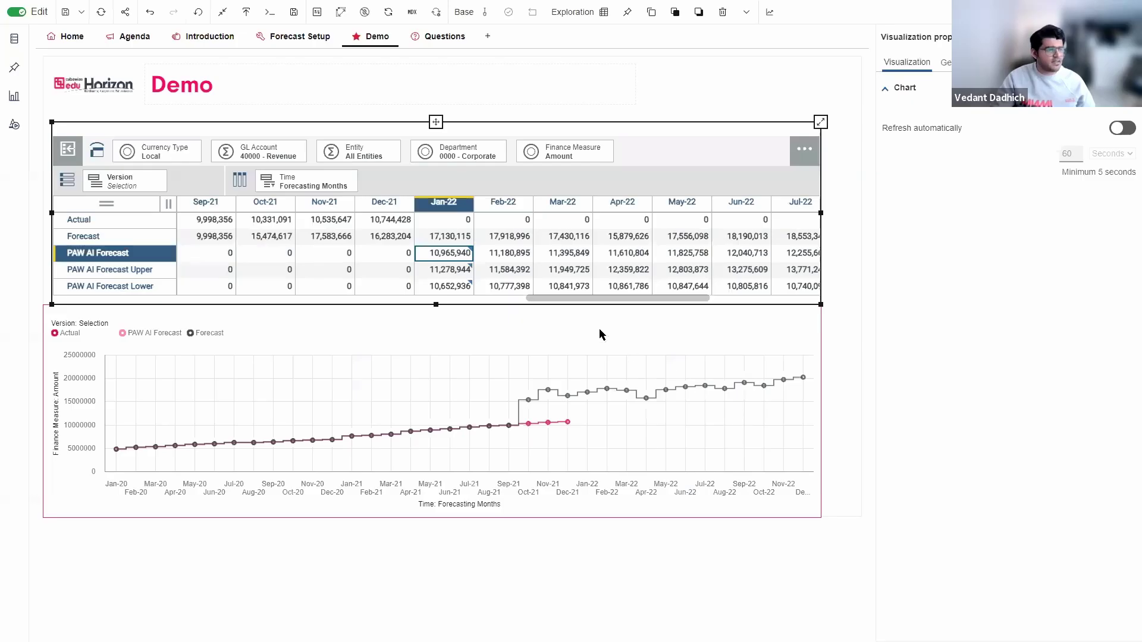
- Refresh the comparison chart to plot PAW AI Forecast for 2022, then check the Nov-21 actual value
left_click(600, 333)
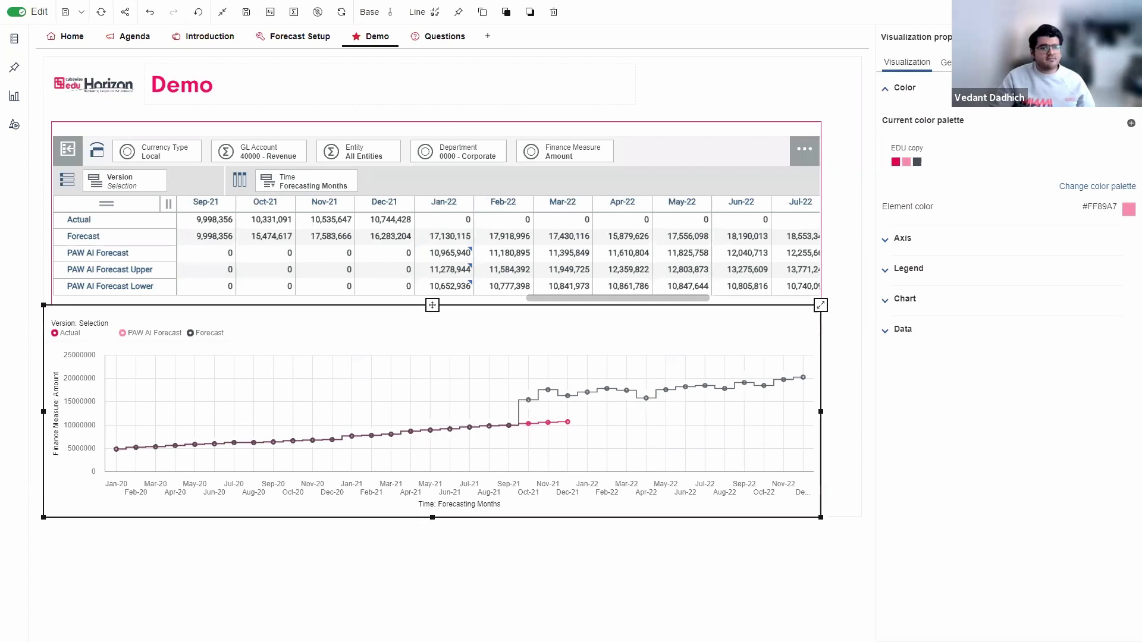
left_click(340, 12)
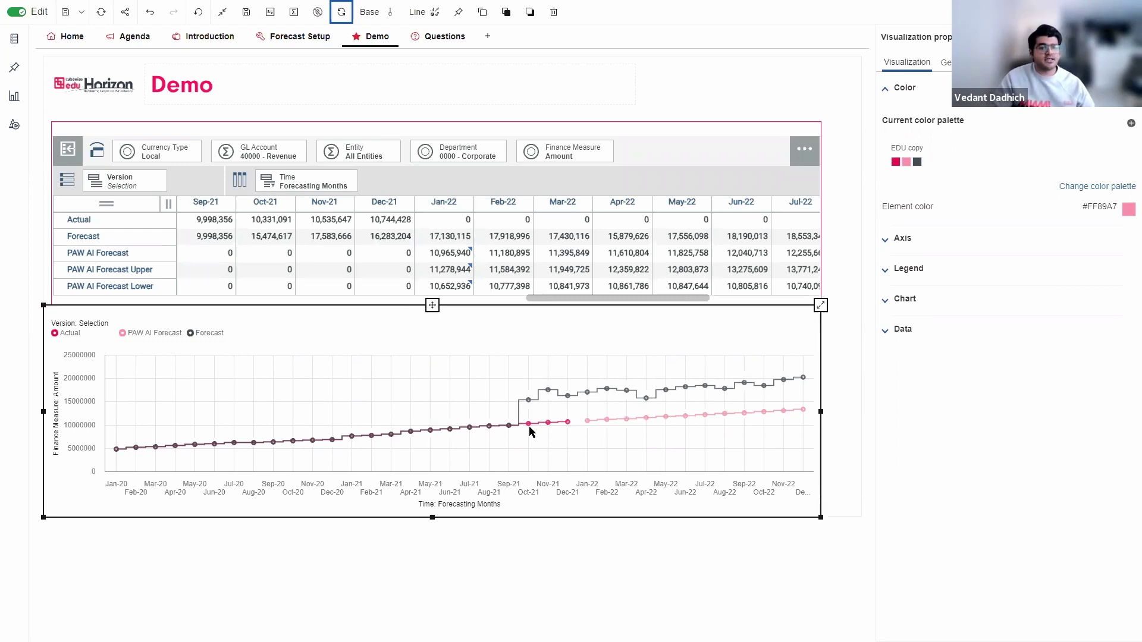
left_click(548, 424)
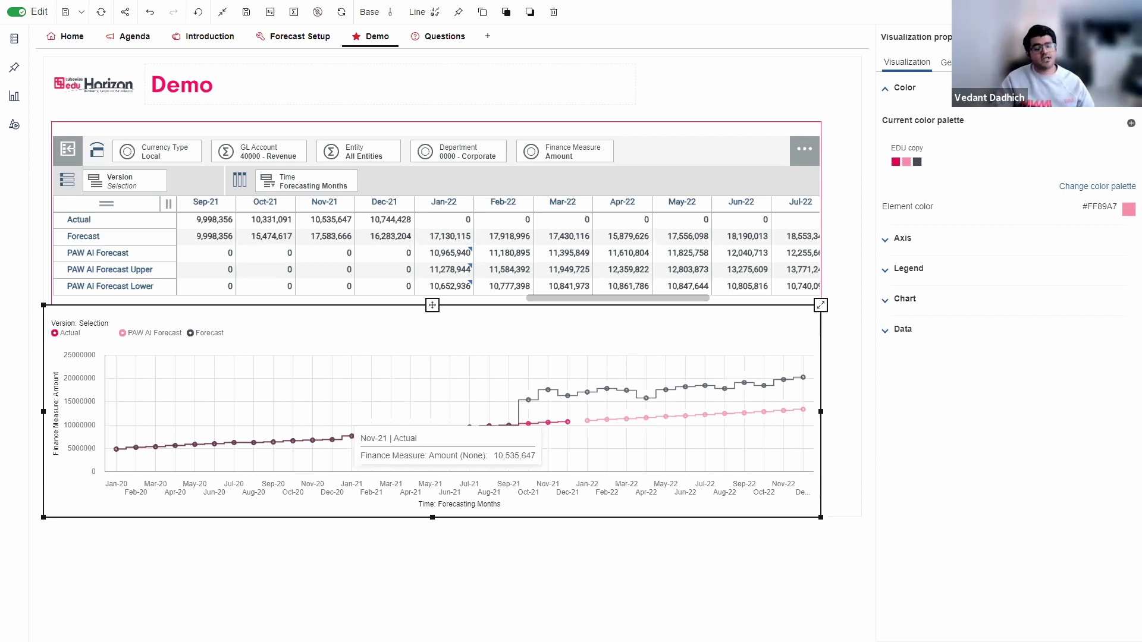
- Switch from the Demo sheet to the Questions sheet with the course links
left_click(443, 37)
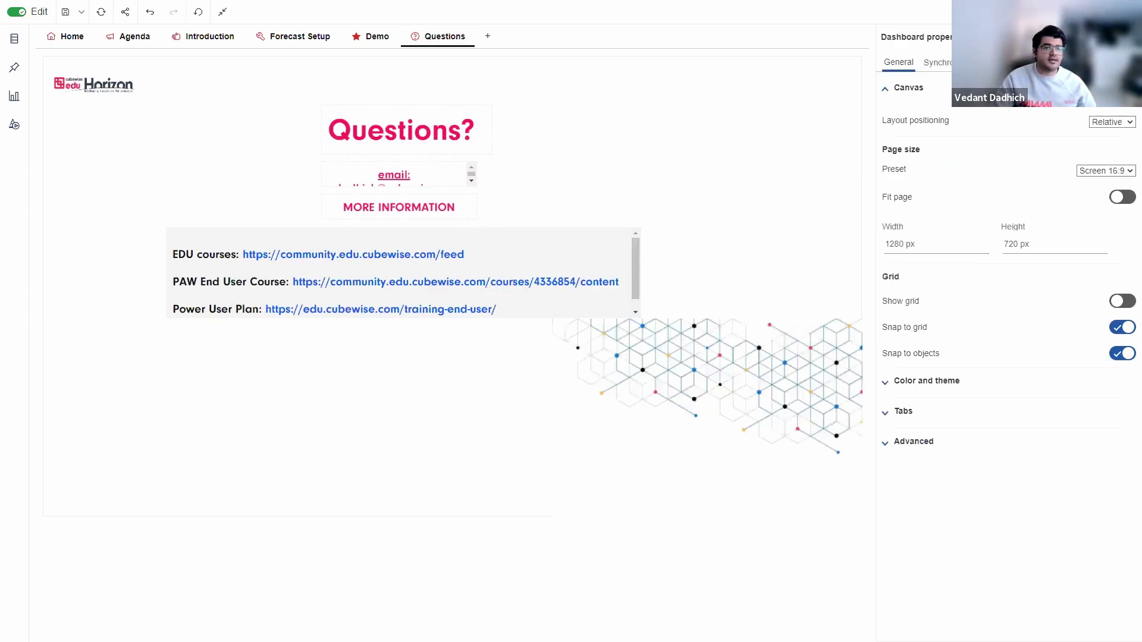